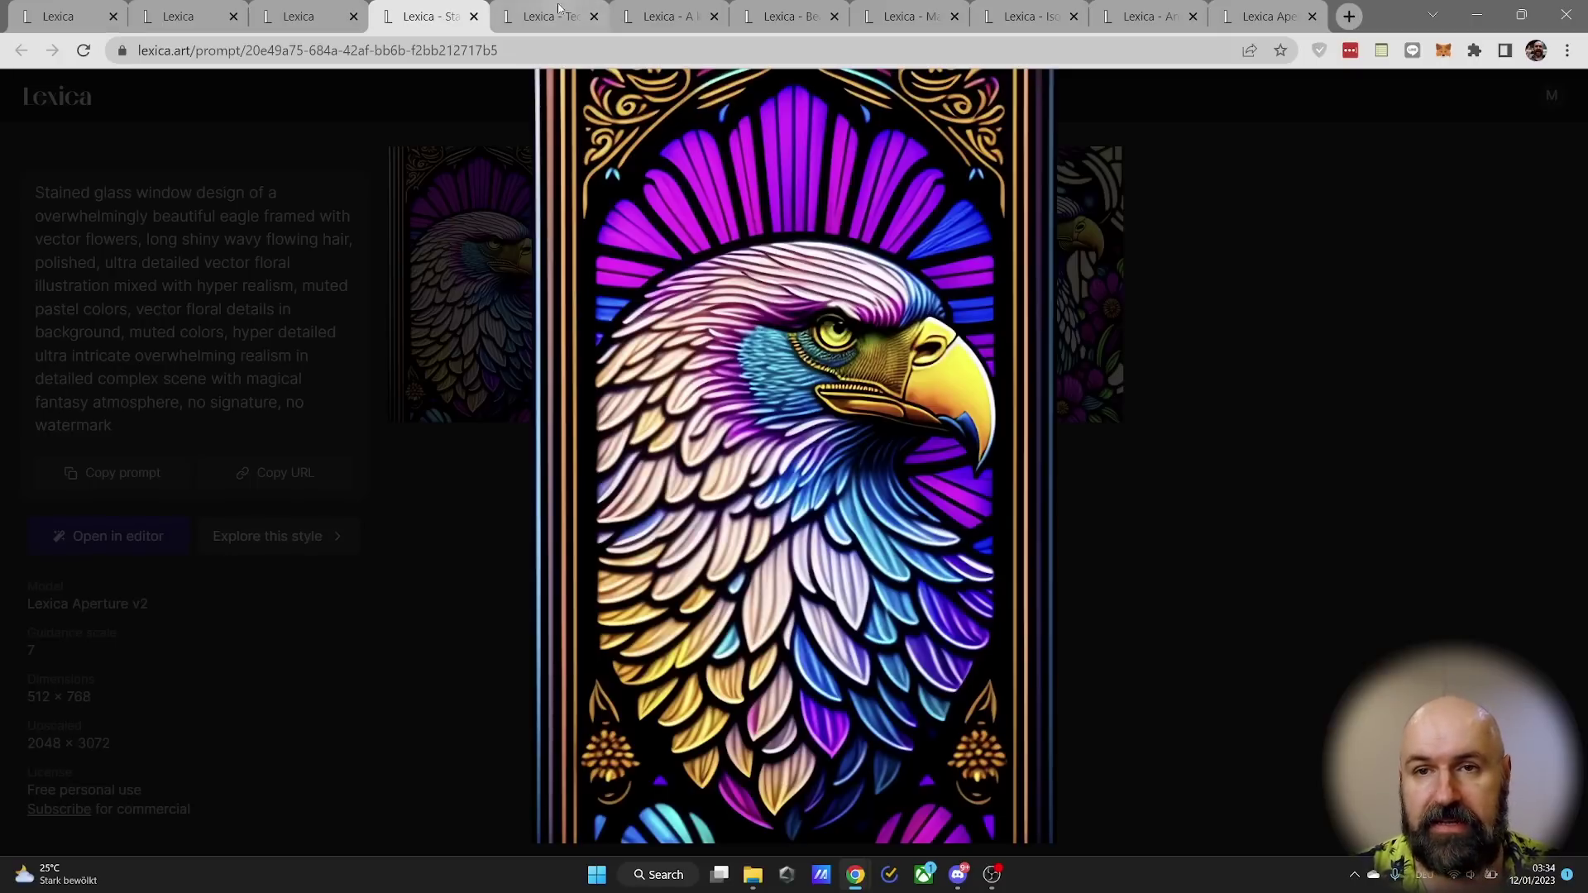
Step: Cycle through the saved robot, koi carp, colourful cat, golden mask and molecule artwork tabs
key("ctrl+Tab")
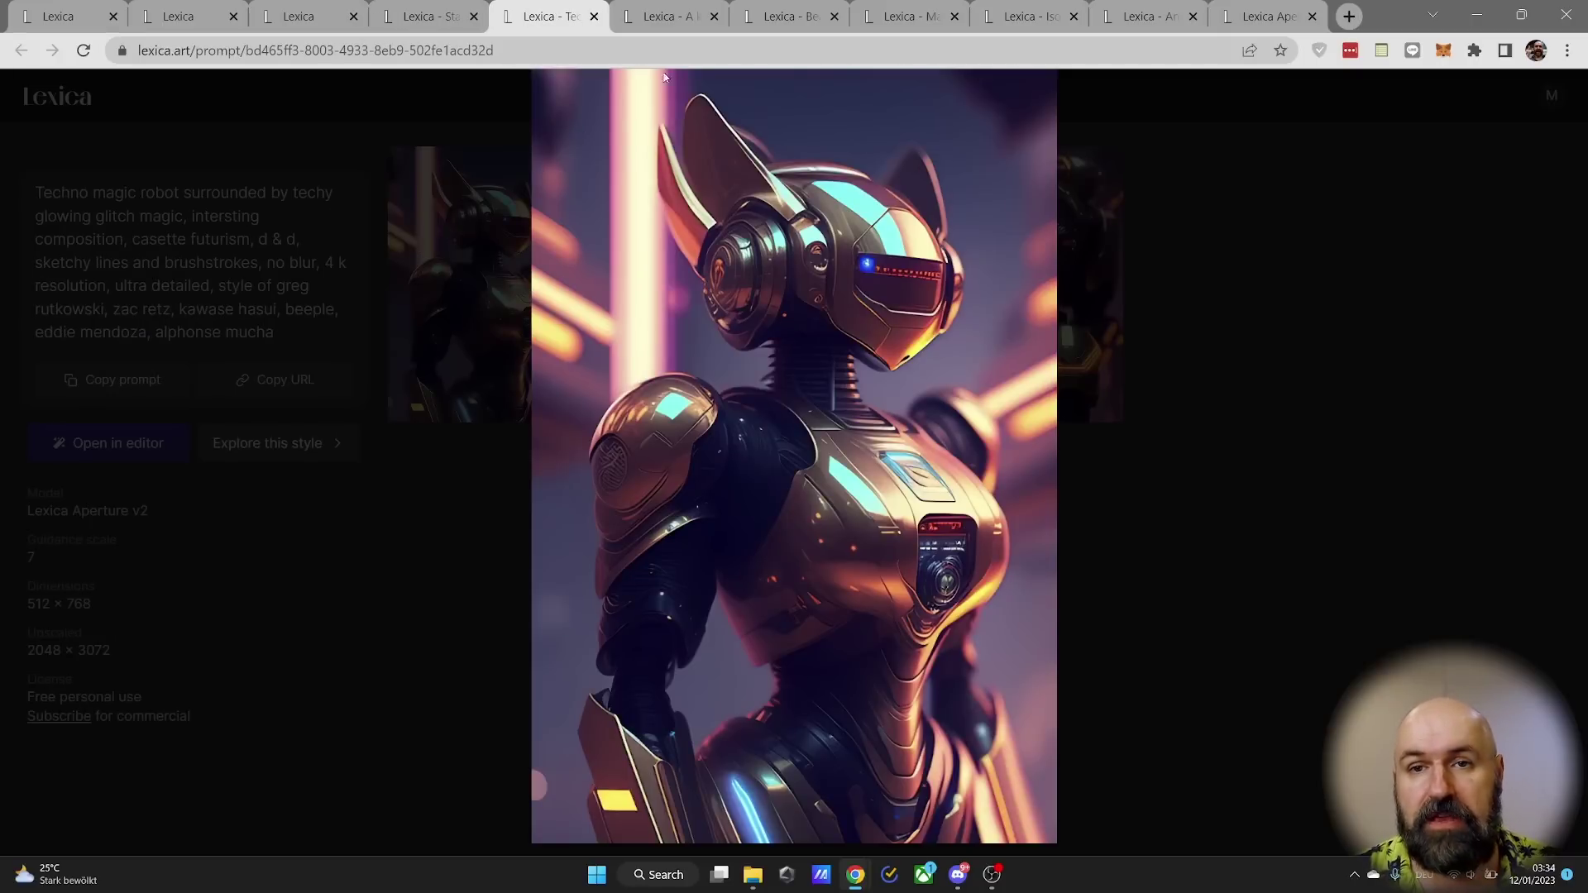
left_click(652, 22)
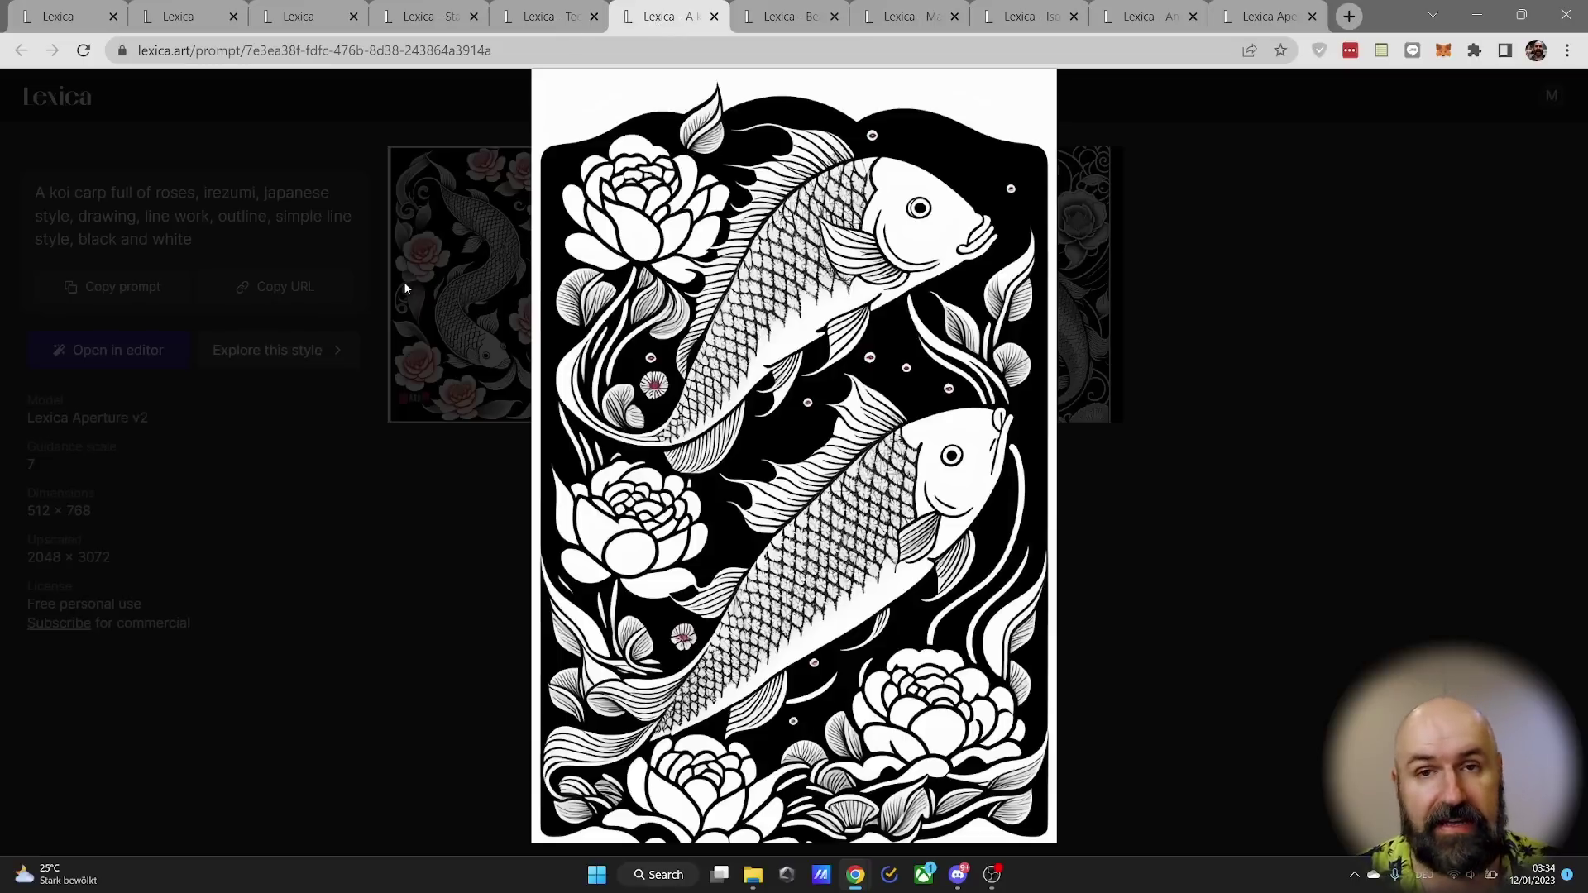
left_click(793, 14)
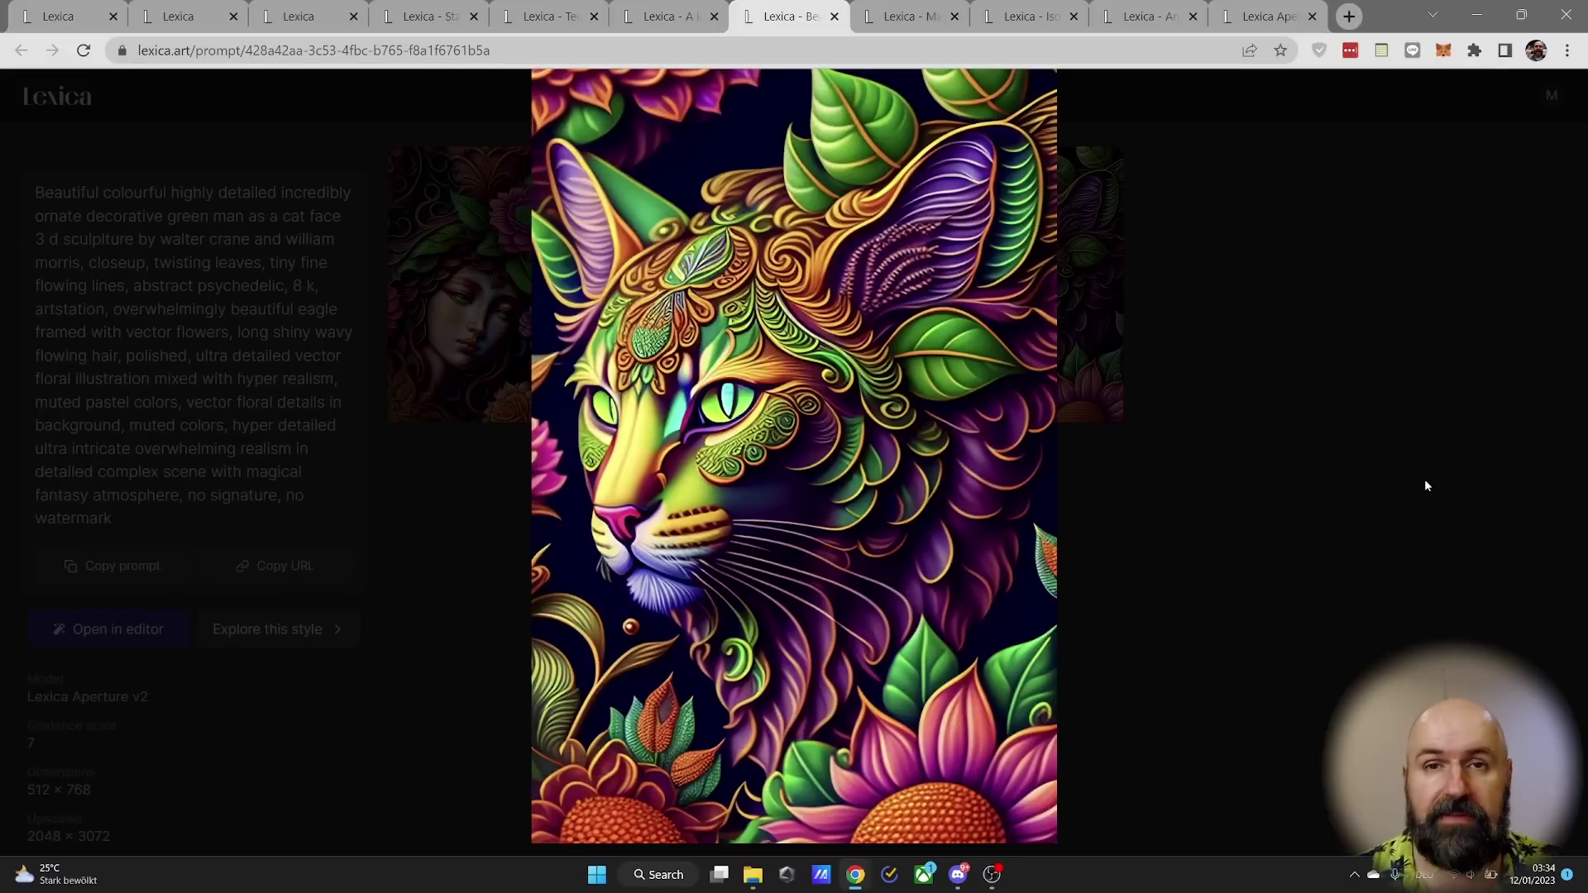
left_click(909, 16)
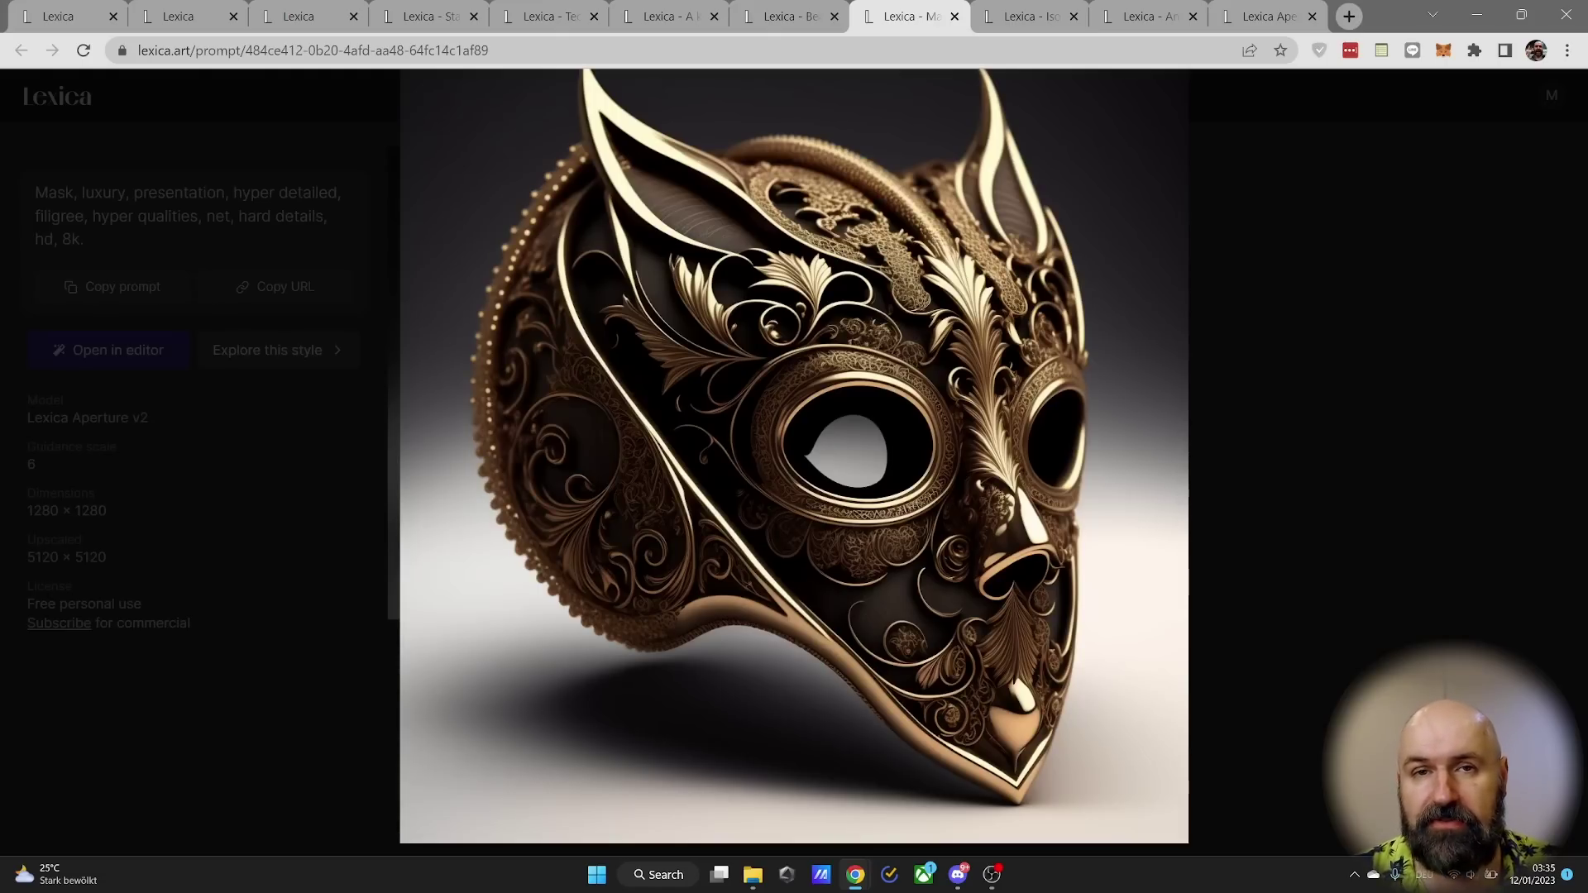
key("ctrl+Tab")
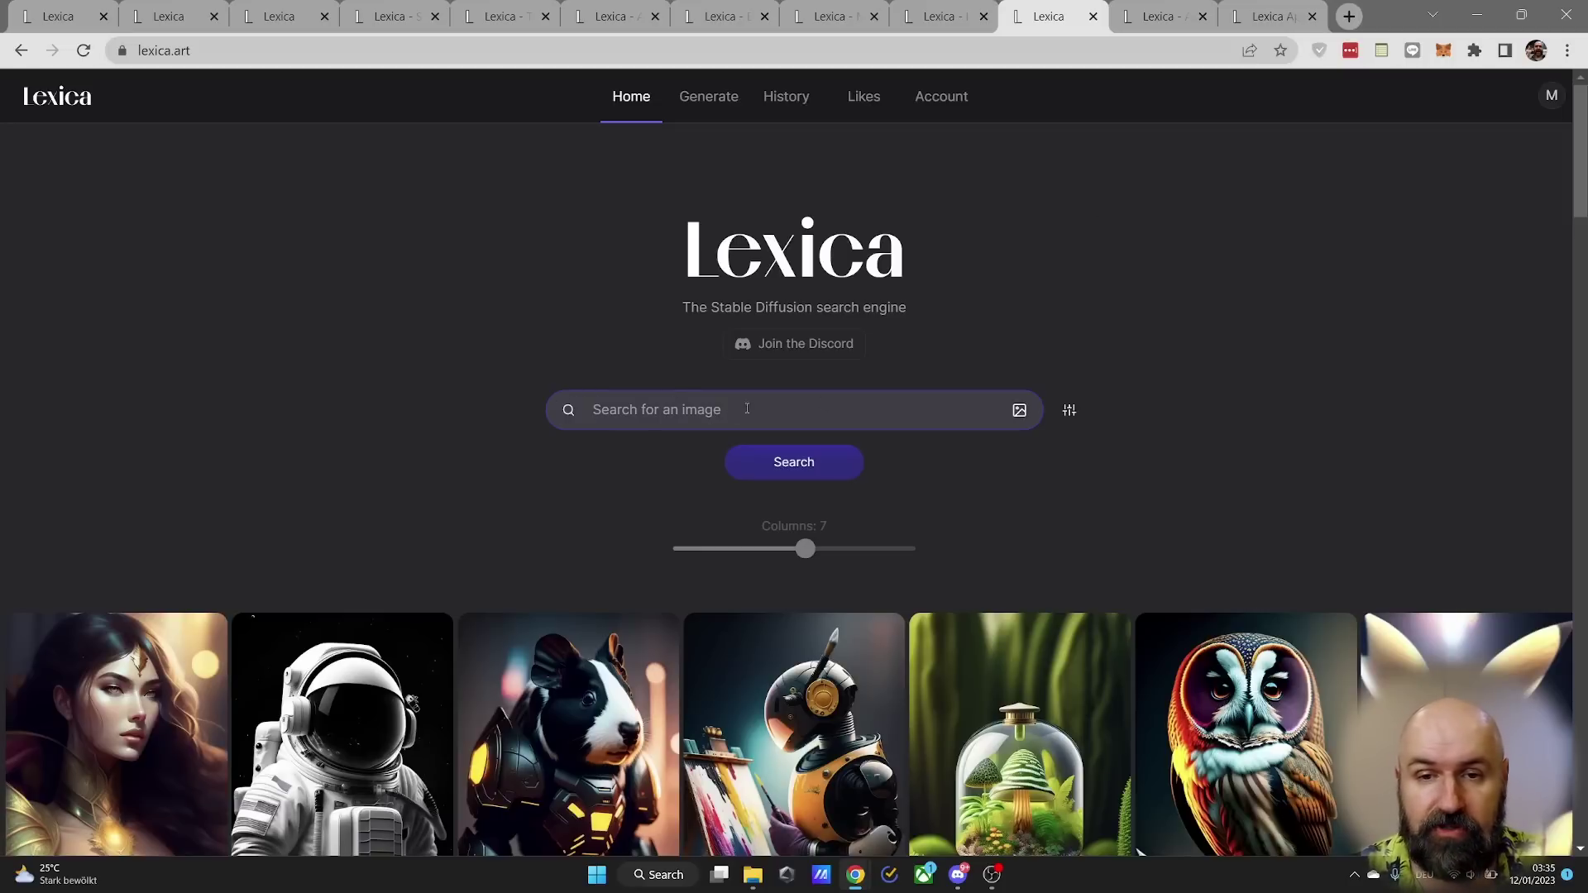
scroll(1254, 422, "down", 5)
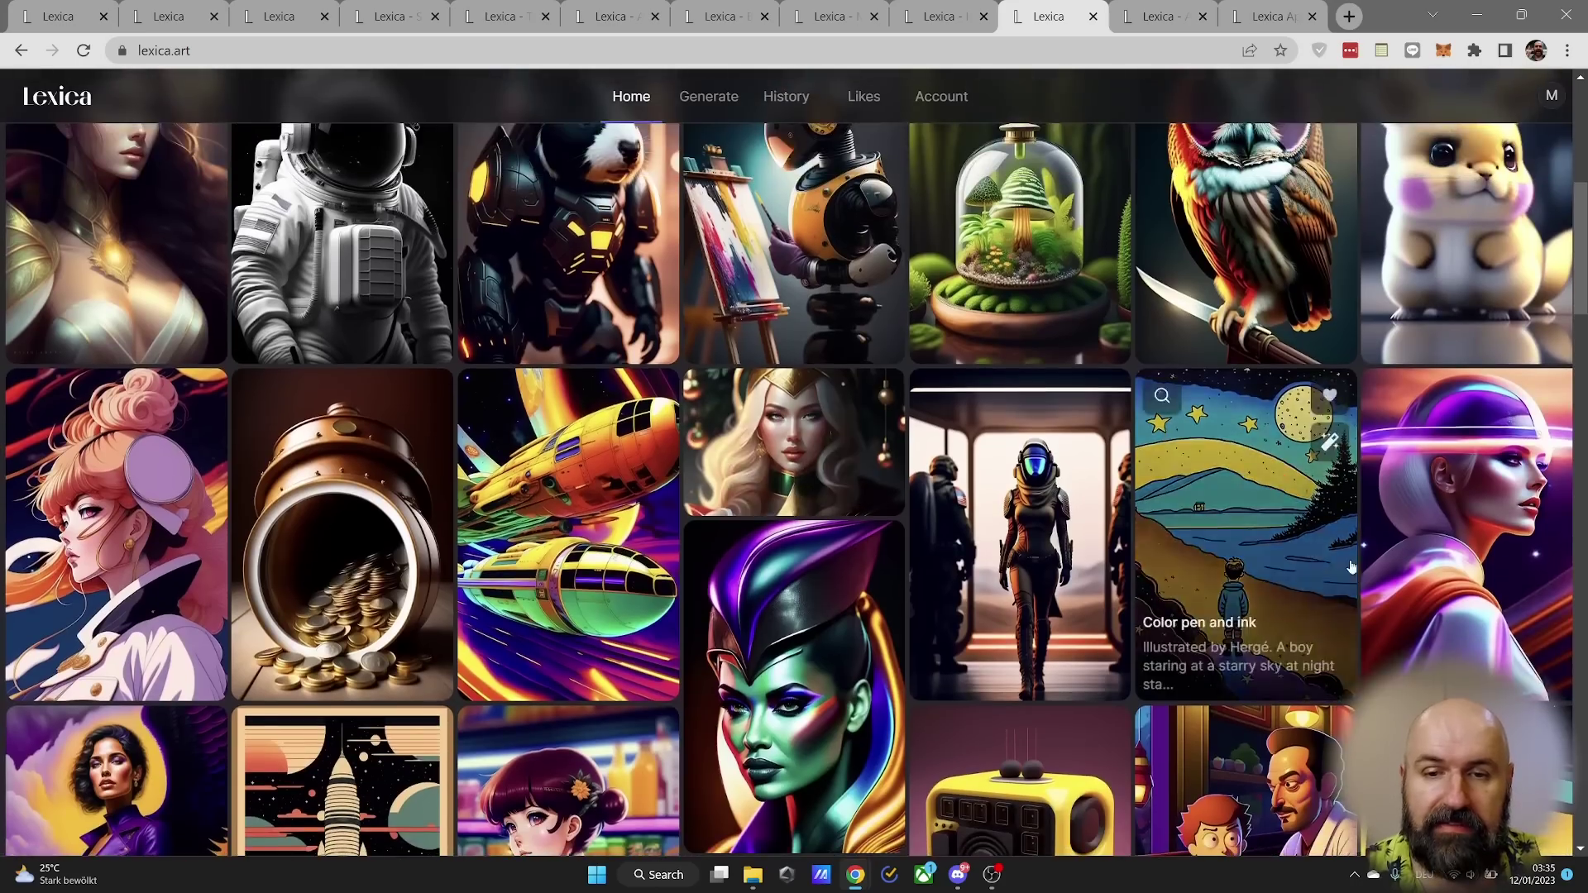
scroll(1402, 558, "down", 10)
scroll(1402, 558, "down", 20)
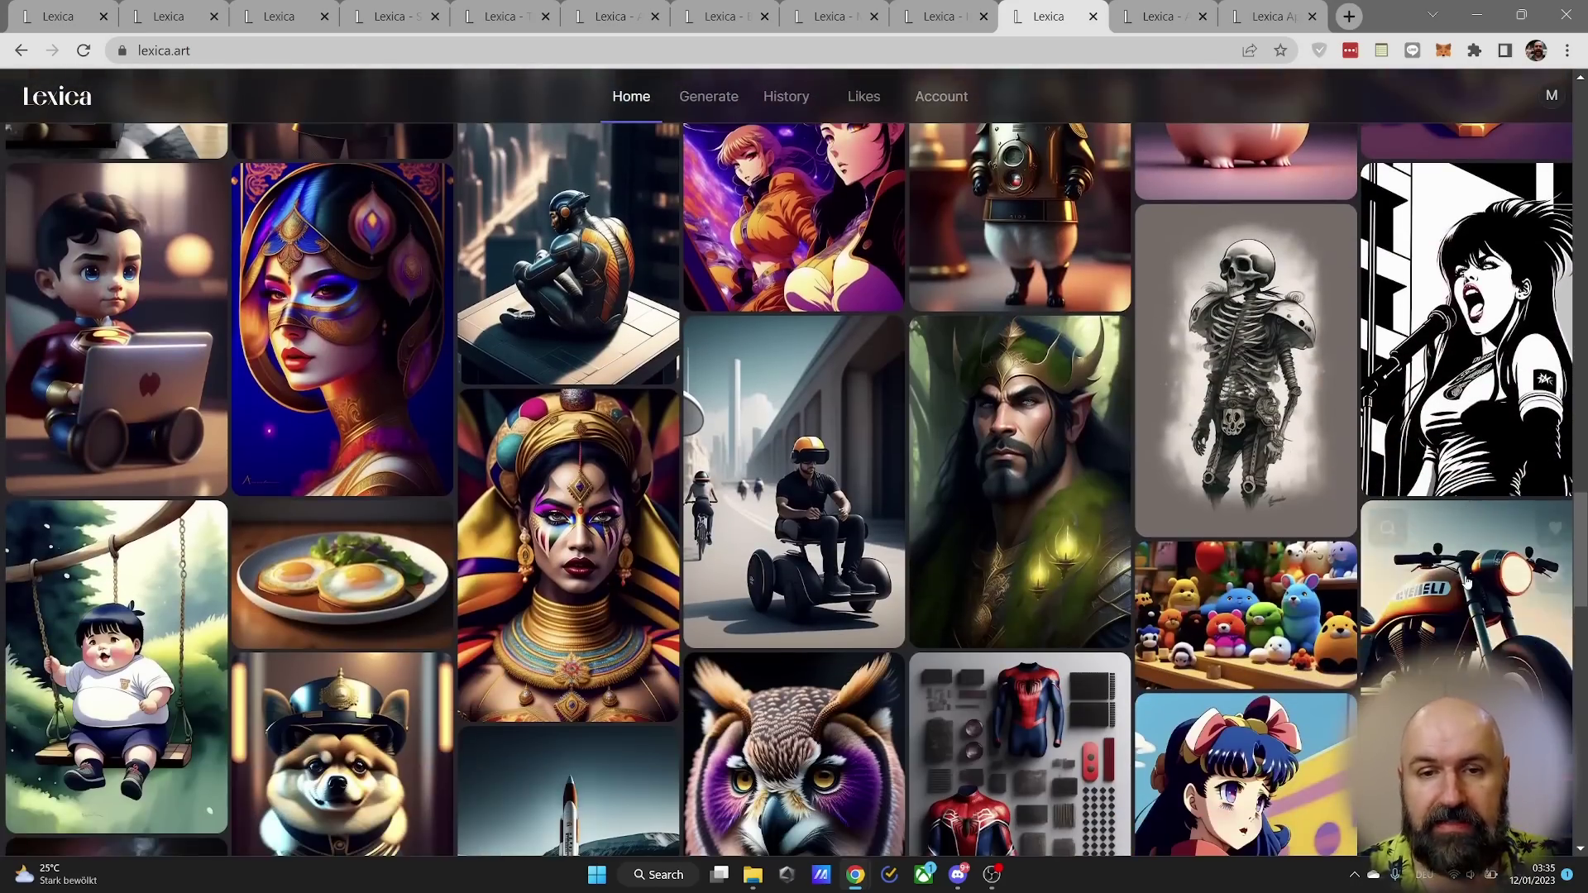
mouse_move(1466, 581)
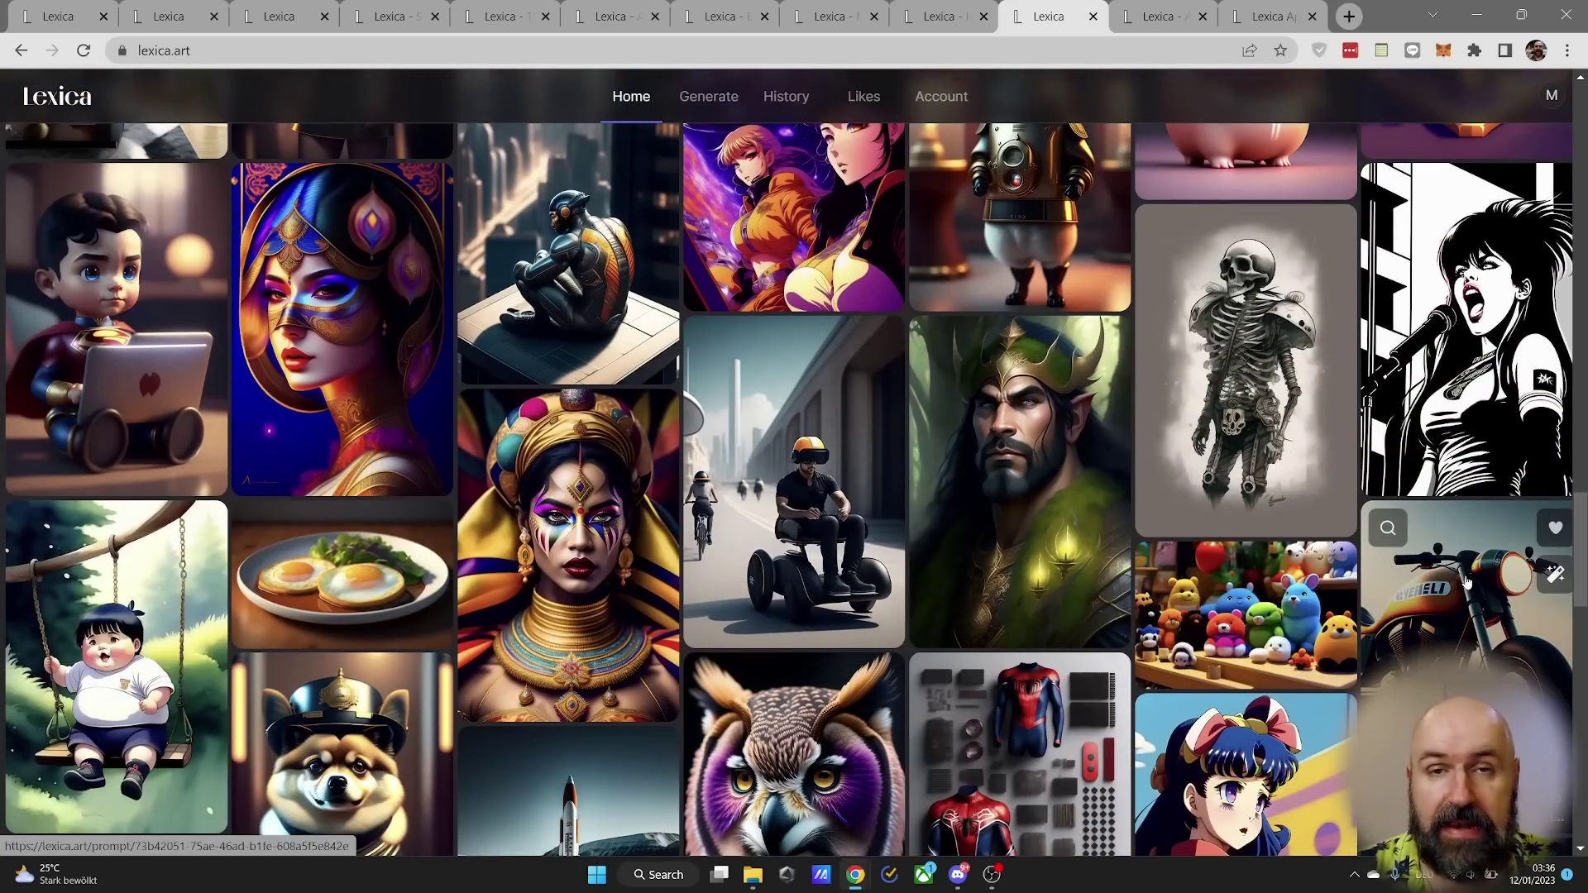
scroll(1466, 581, "down", 6)
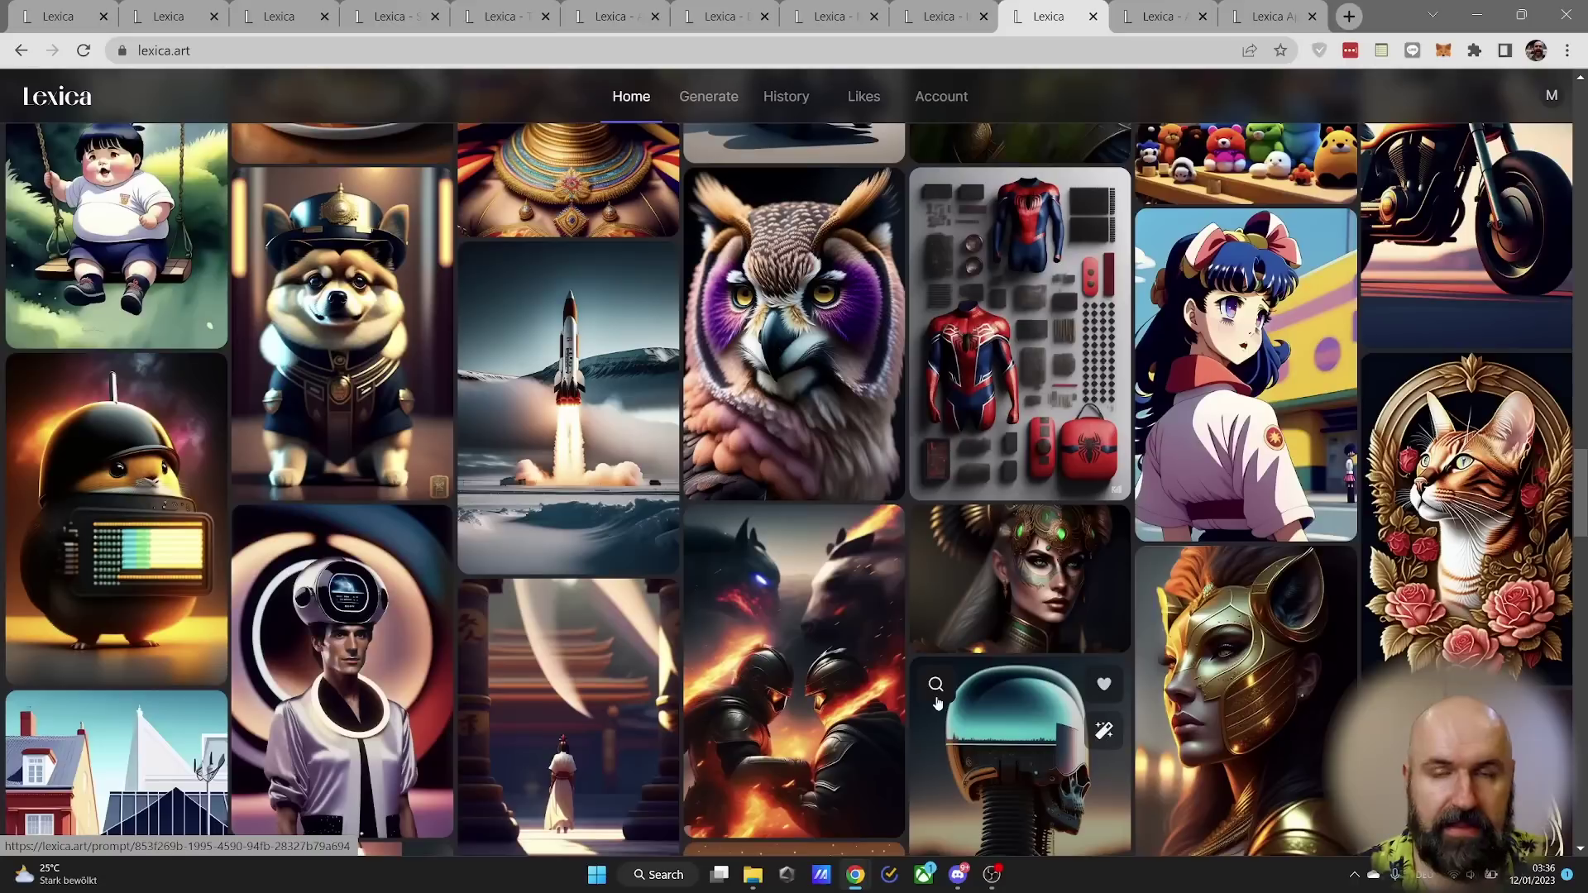
left_click(1462, 490)
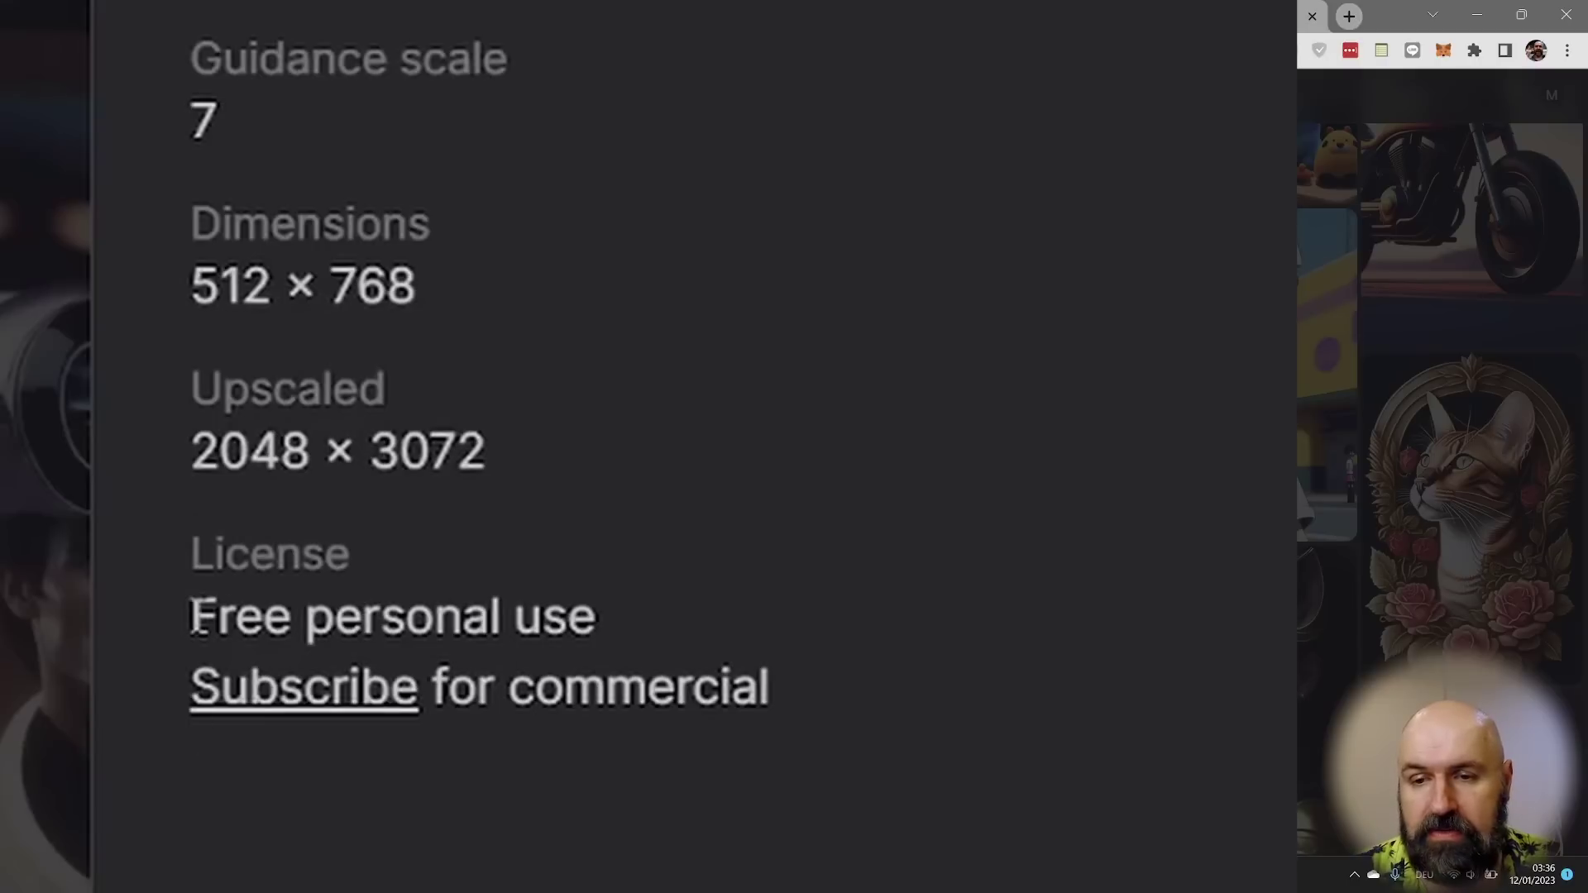
left_click_drag(193, 616, 734, 712)
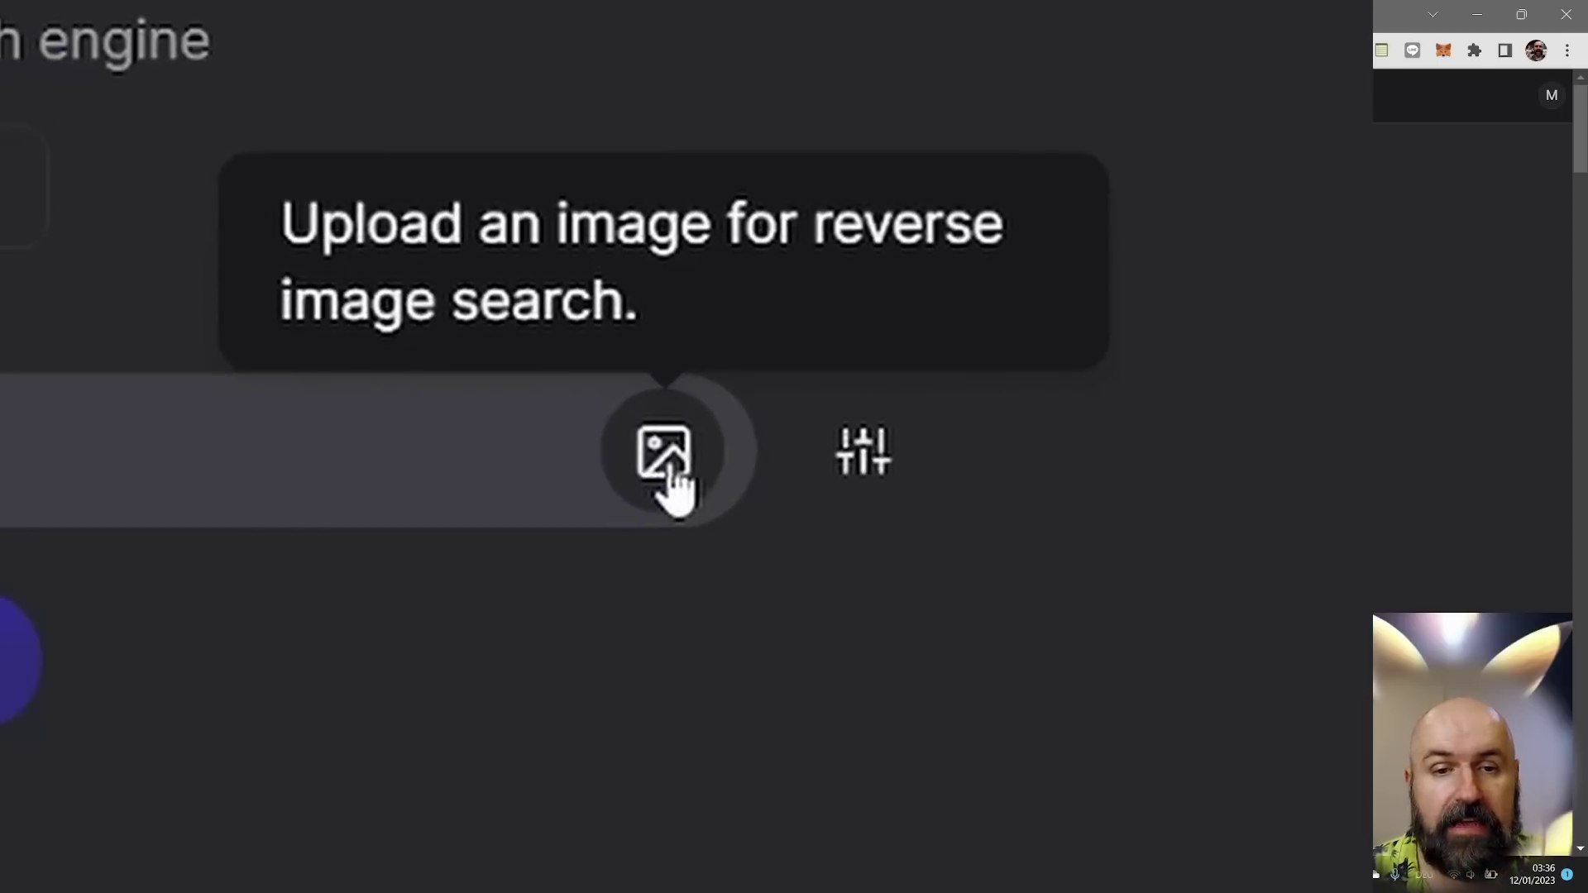
Step: Reverse-search with geralt_witcher.jpg and browse the Witcher-style results before moving to Generate
left_click(669, 476)
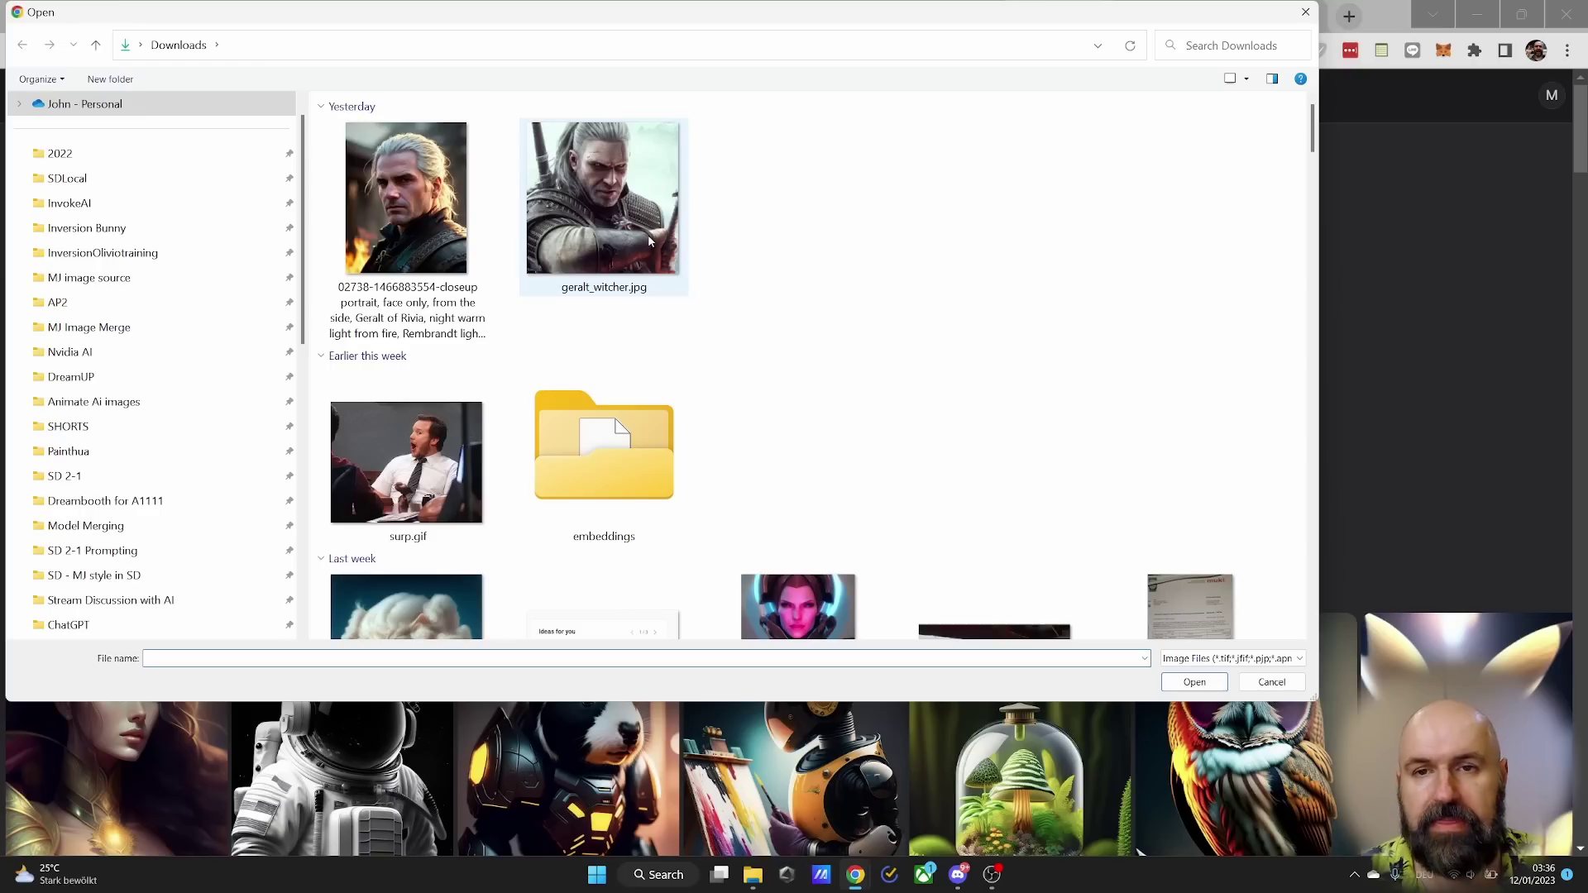
double_click(647, 240)
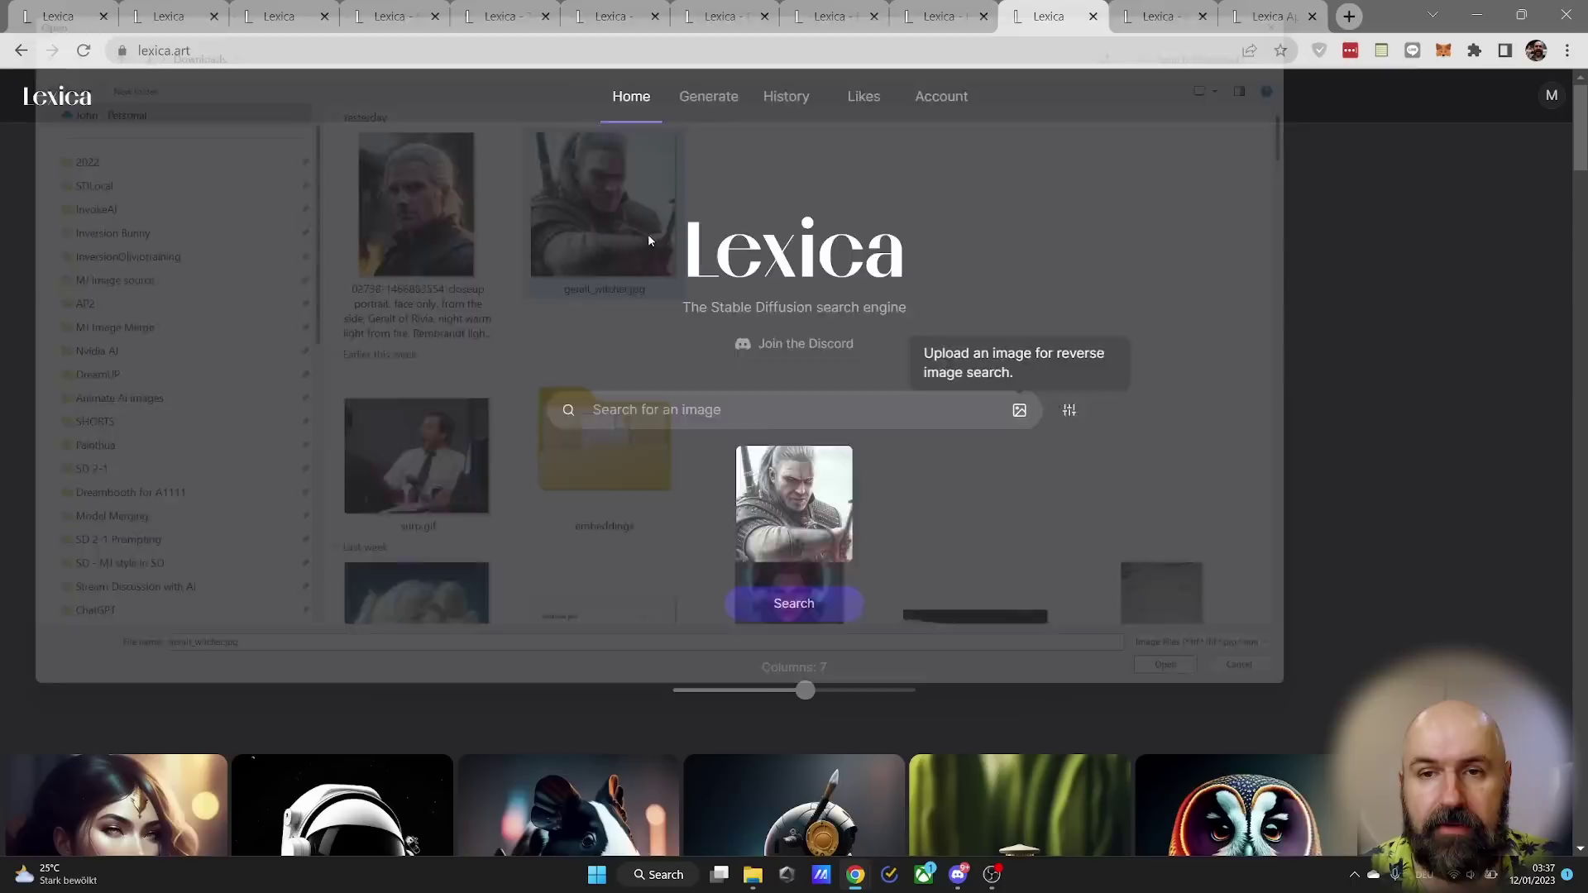
scroll(1437, 429, "down", 8)
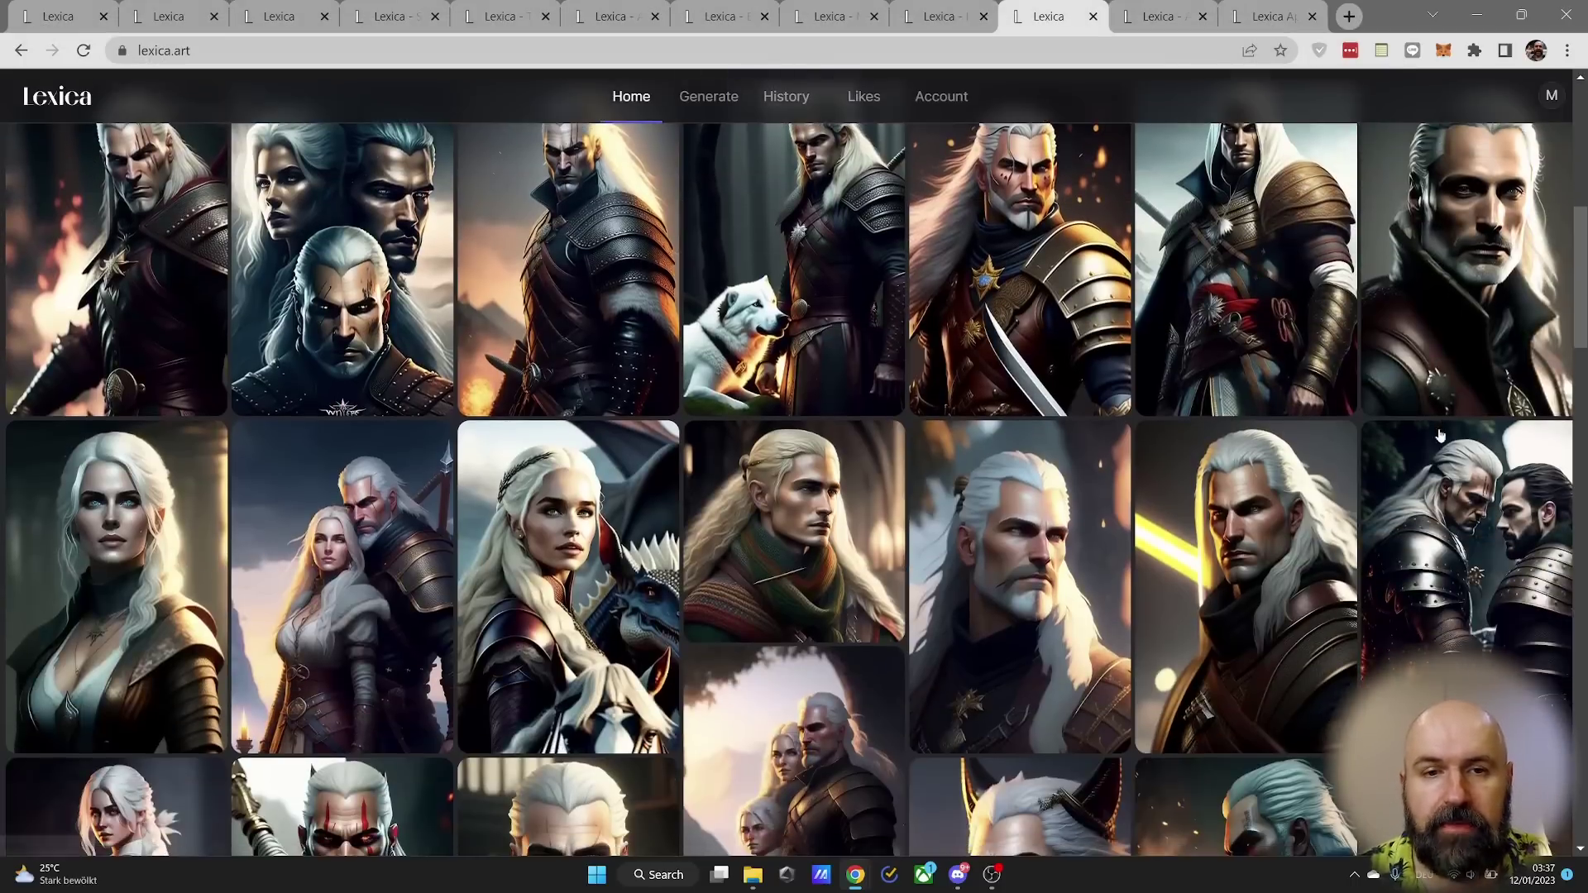
scroll(1502, 579, "down", 7)
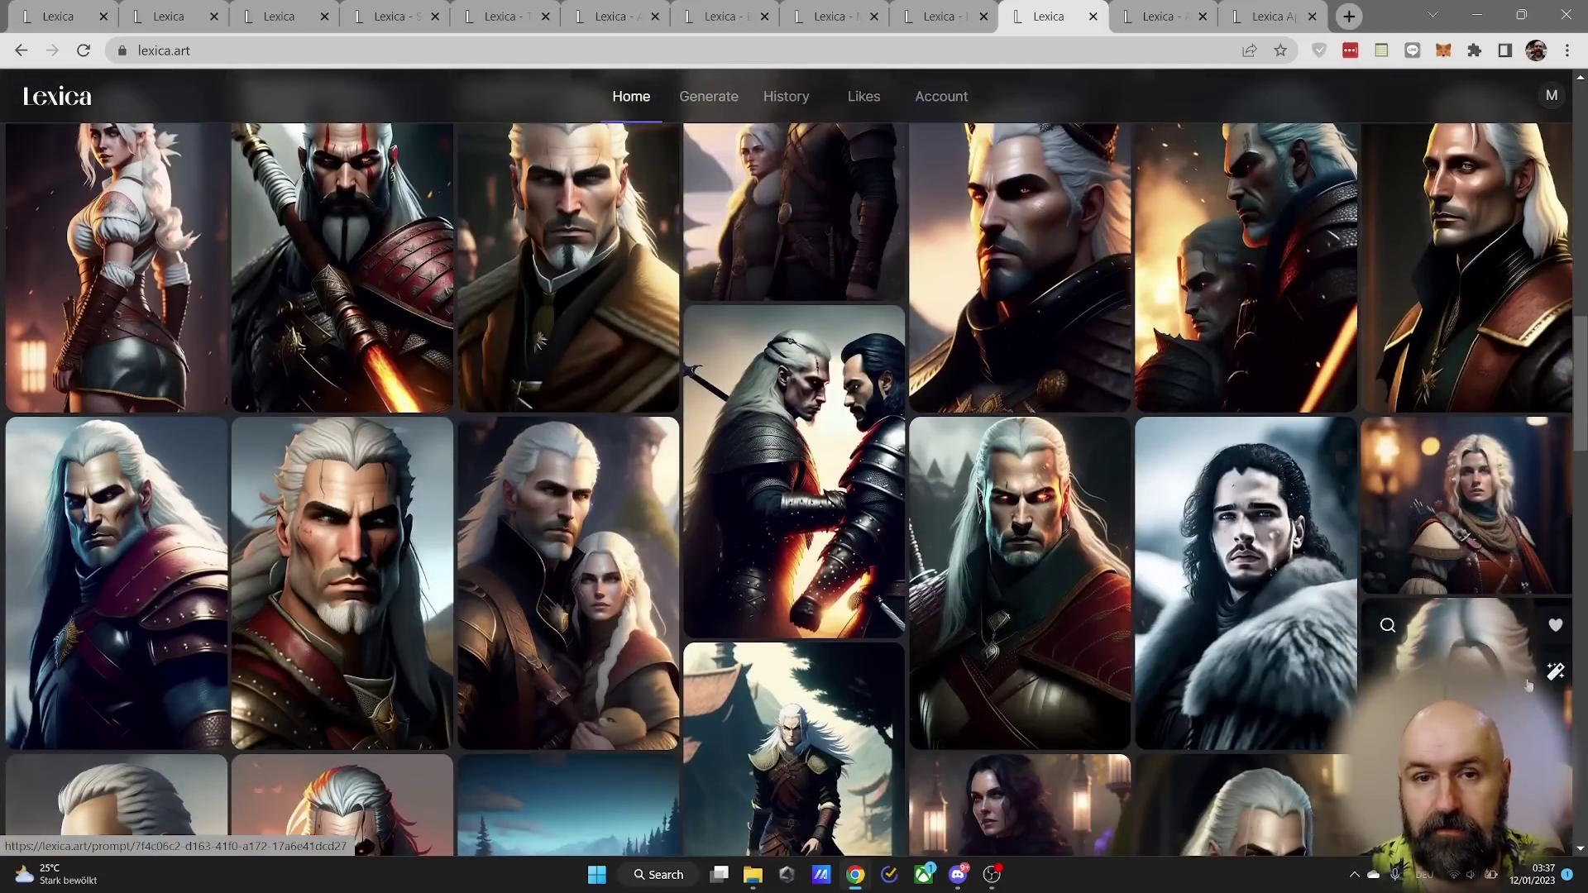
scroll(1528, 684, "down", 10)
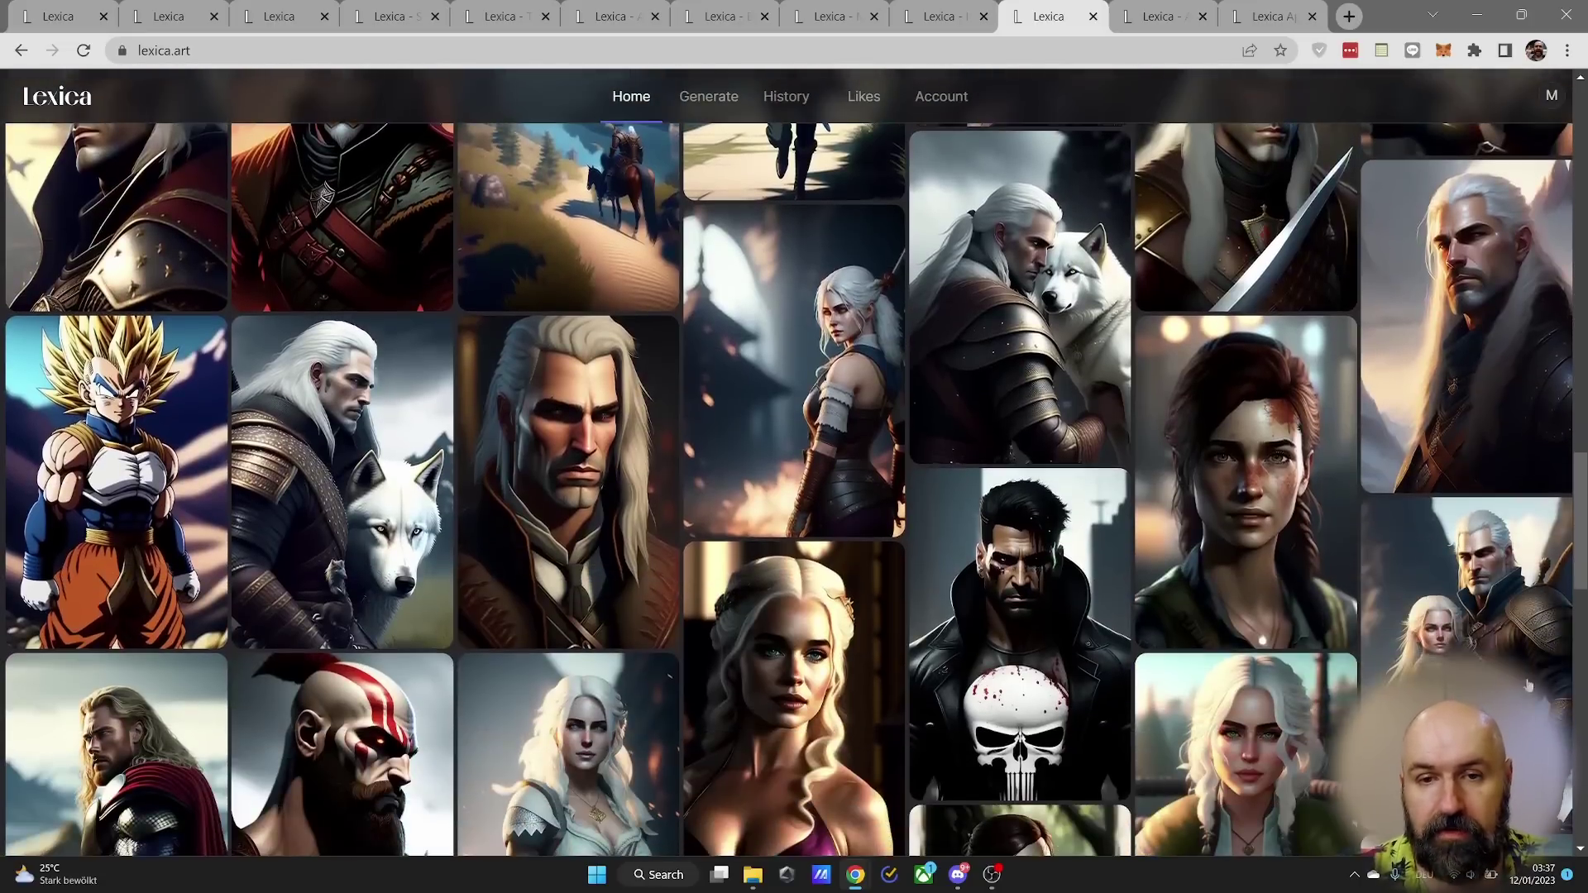
scroll(1527, 685, "down", 6)
key("ctrl+9")
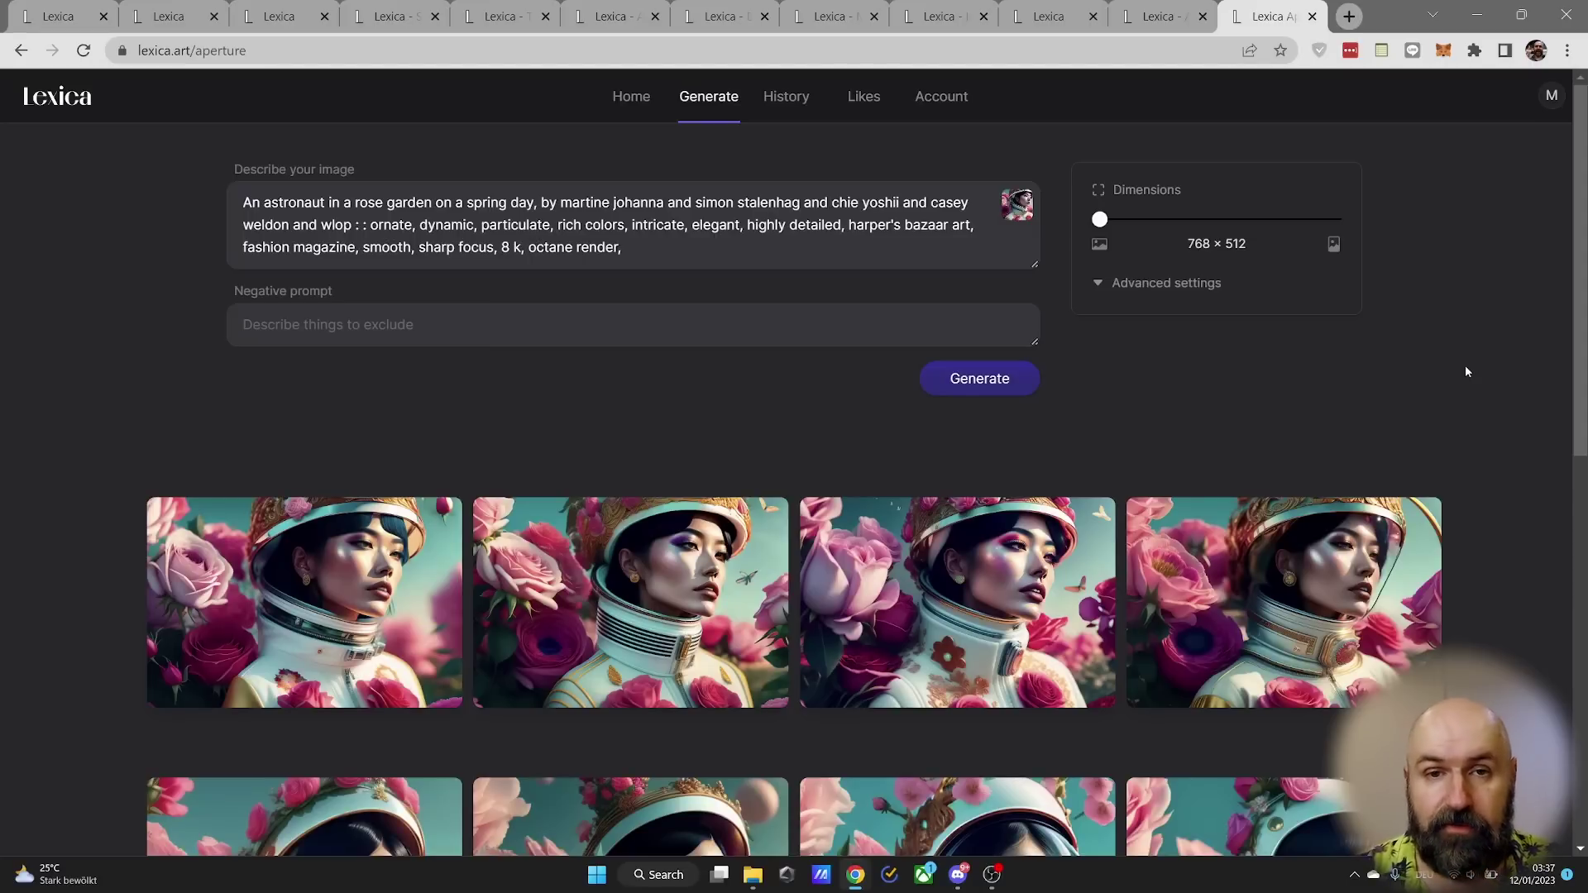
Step: Enlarge the image description and negative prompt fields
triple_click(372, 247)
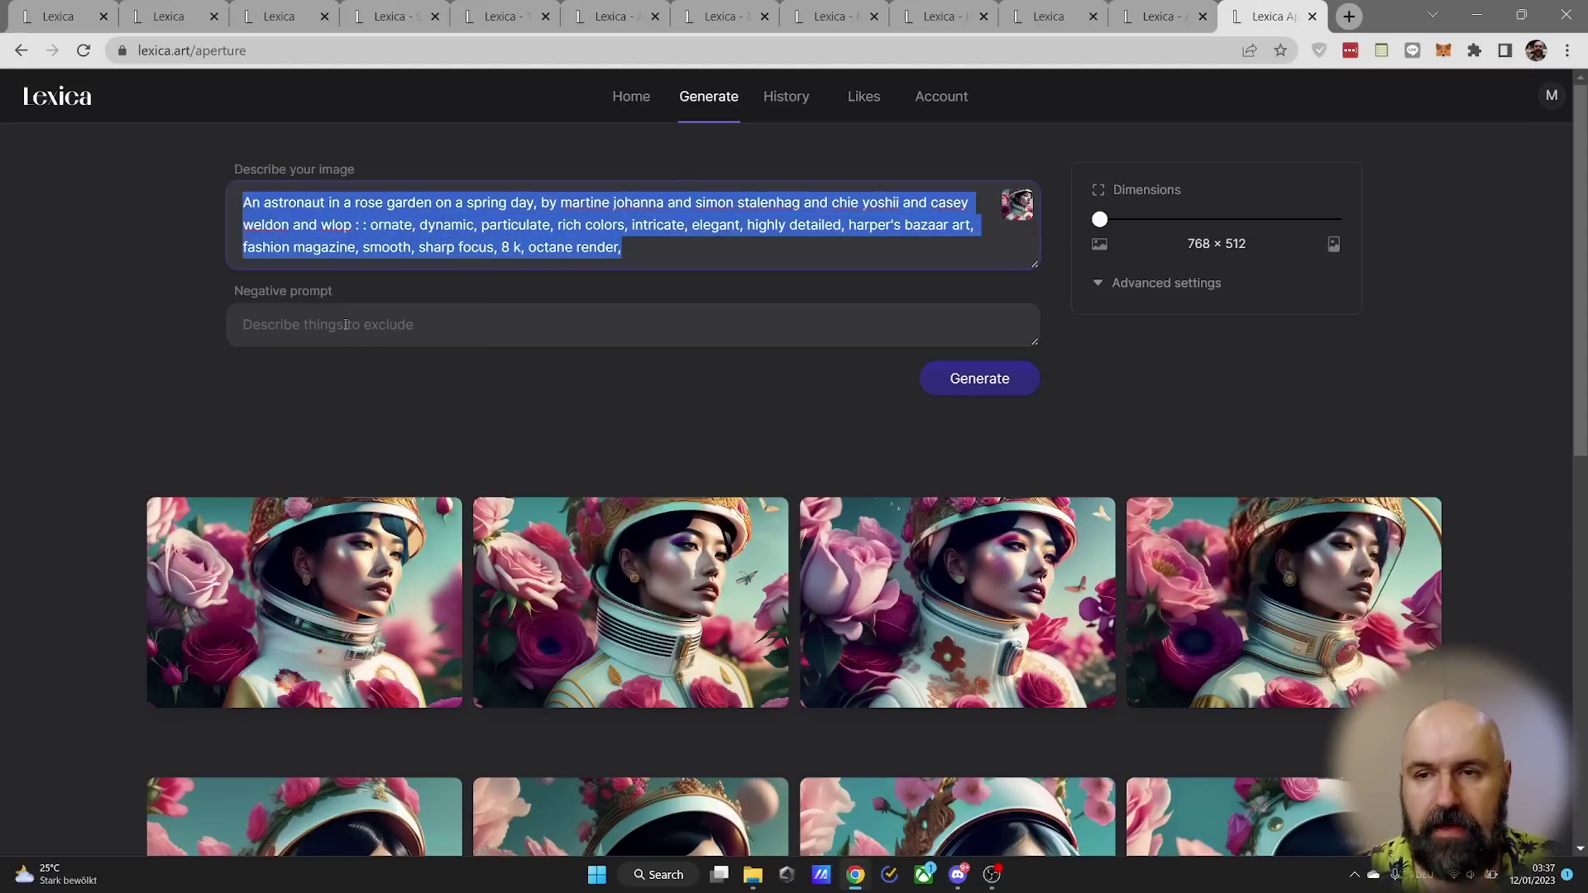
left_click(235, 322)
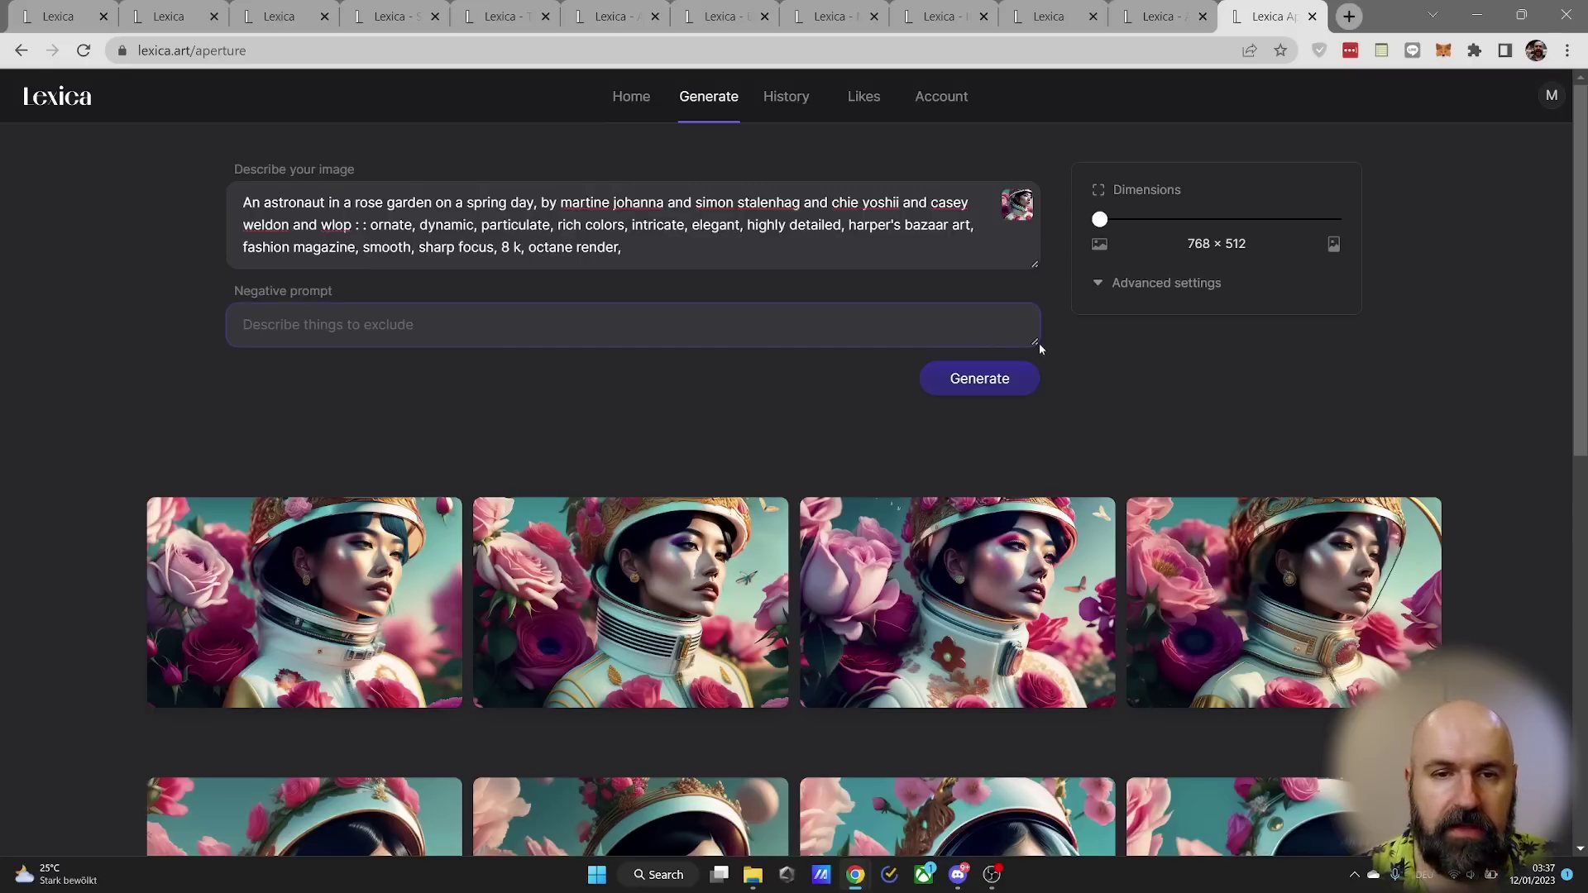
left_click_drag(1036, 344, 1036, 597)
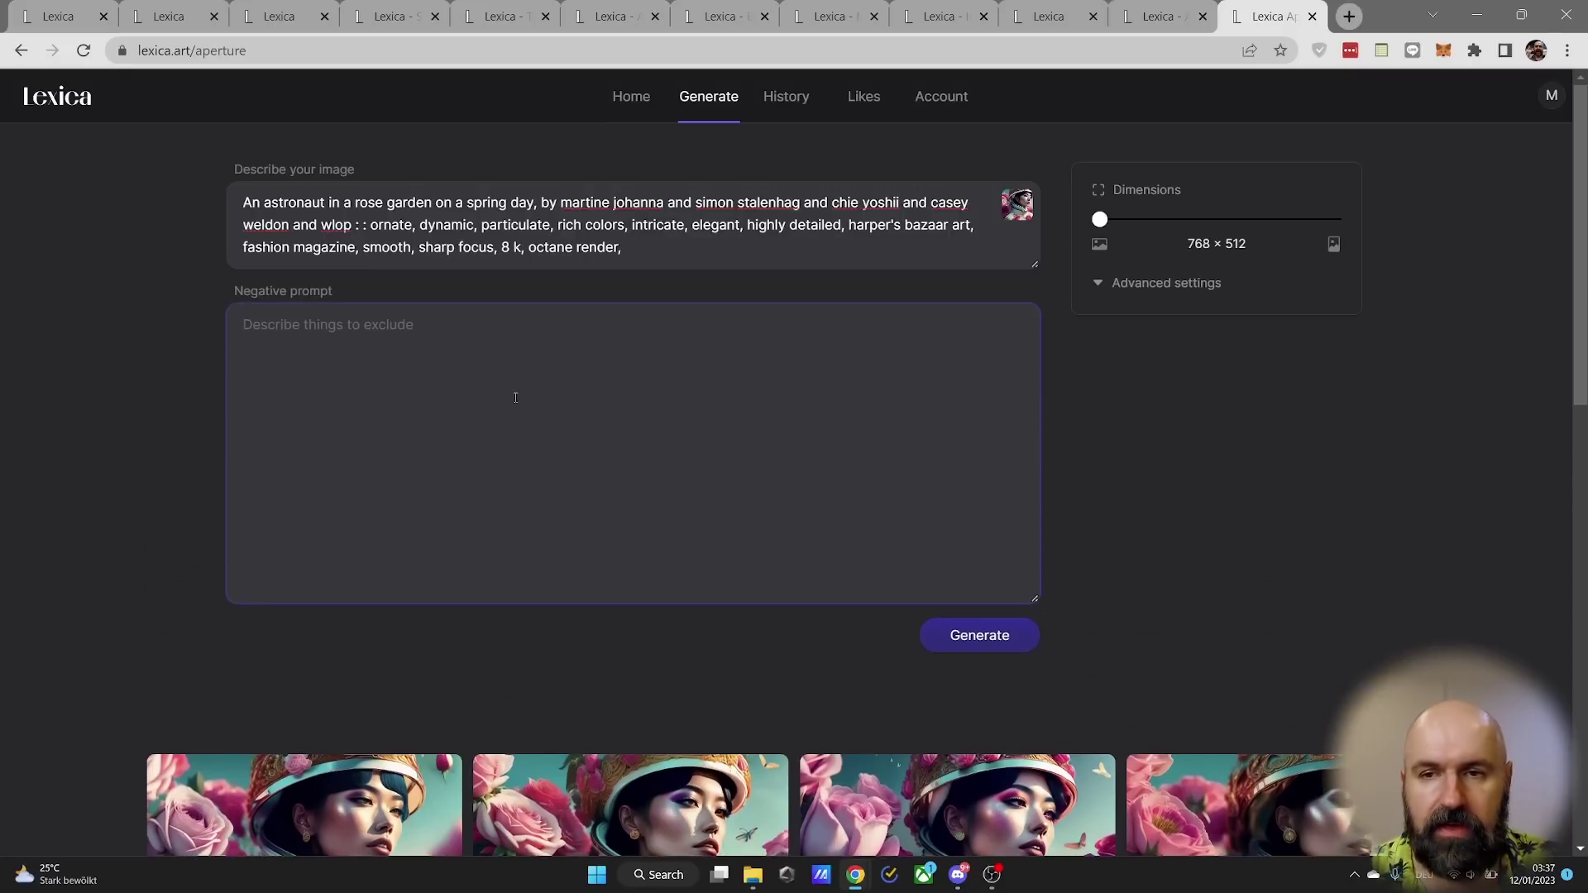
left_click_drag(1034, 265, 1264, 224)
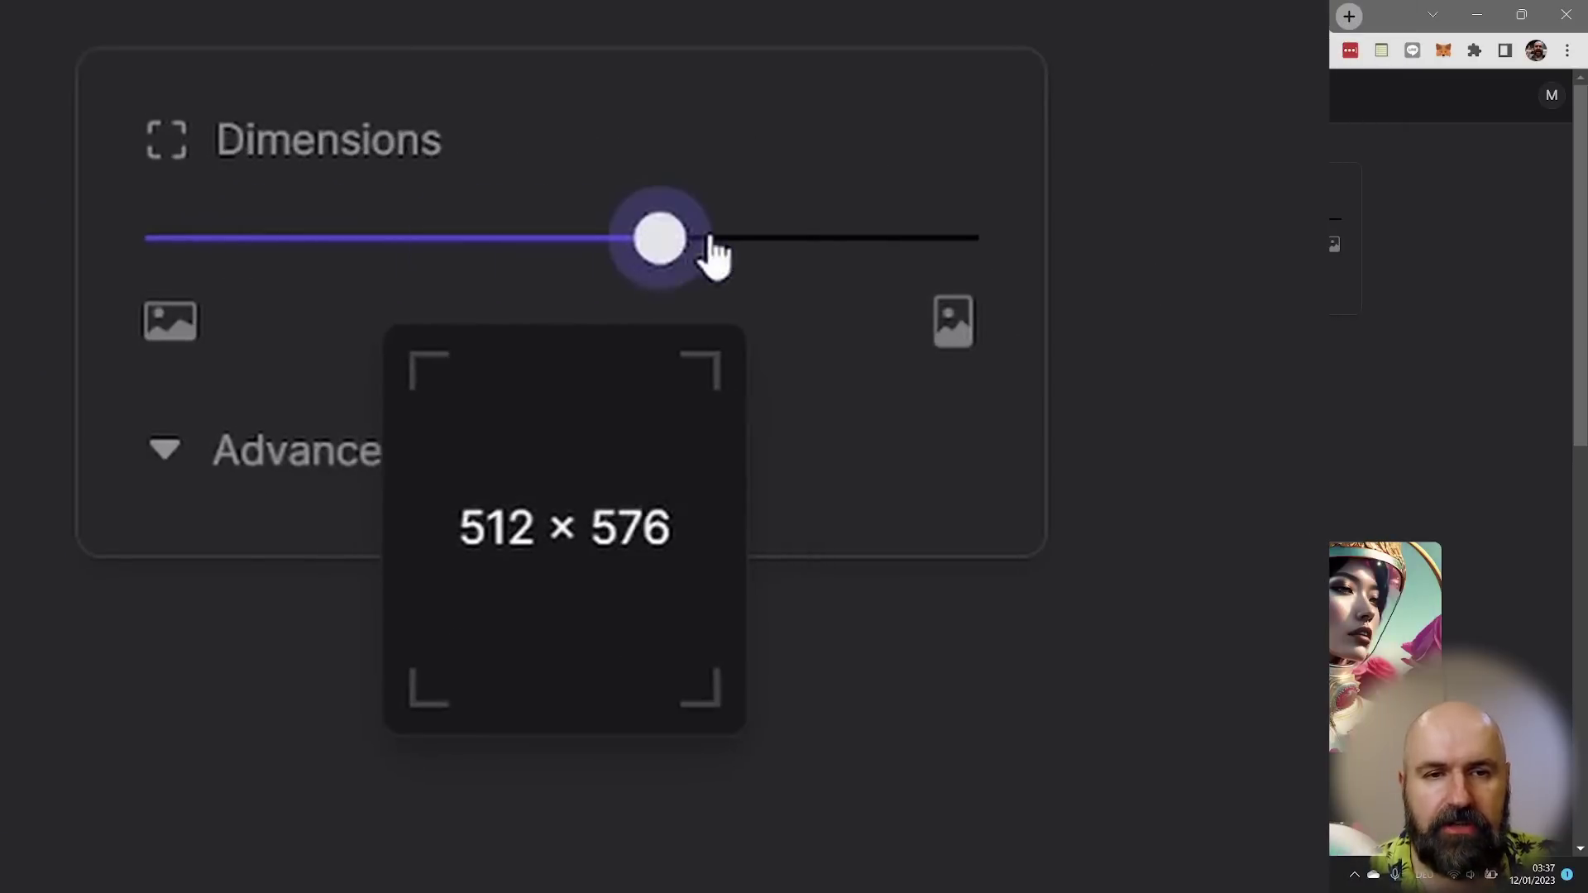
Step: Set dimensions to 512 × 768 and keep Lexica Aperture v2 as the model type
left_click_drag(712, 256, 952, 277)
left_click(306, 456)
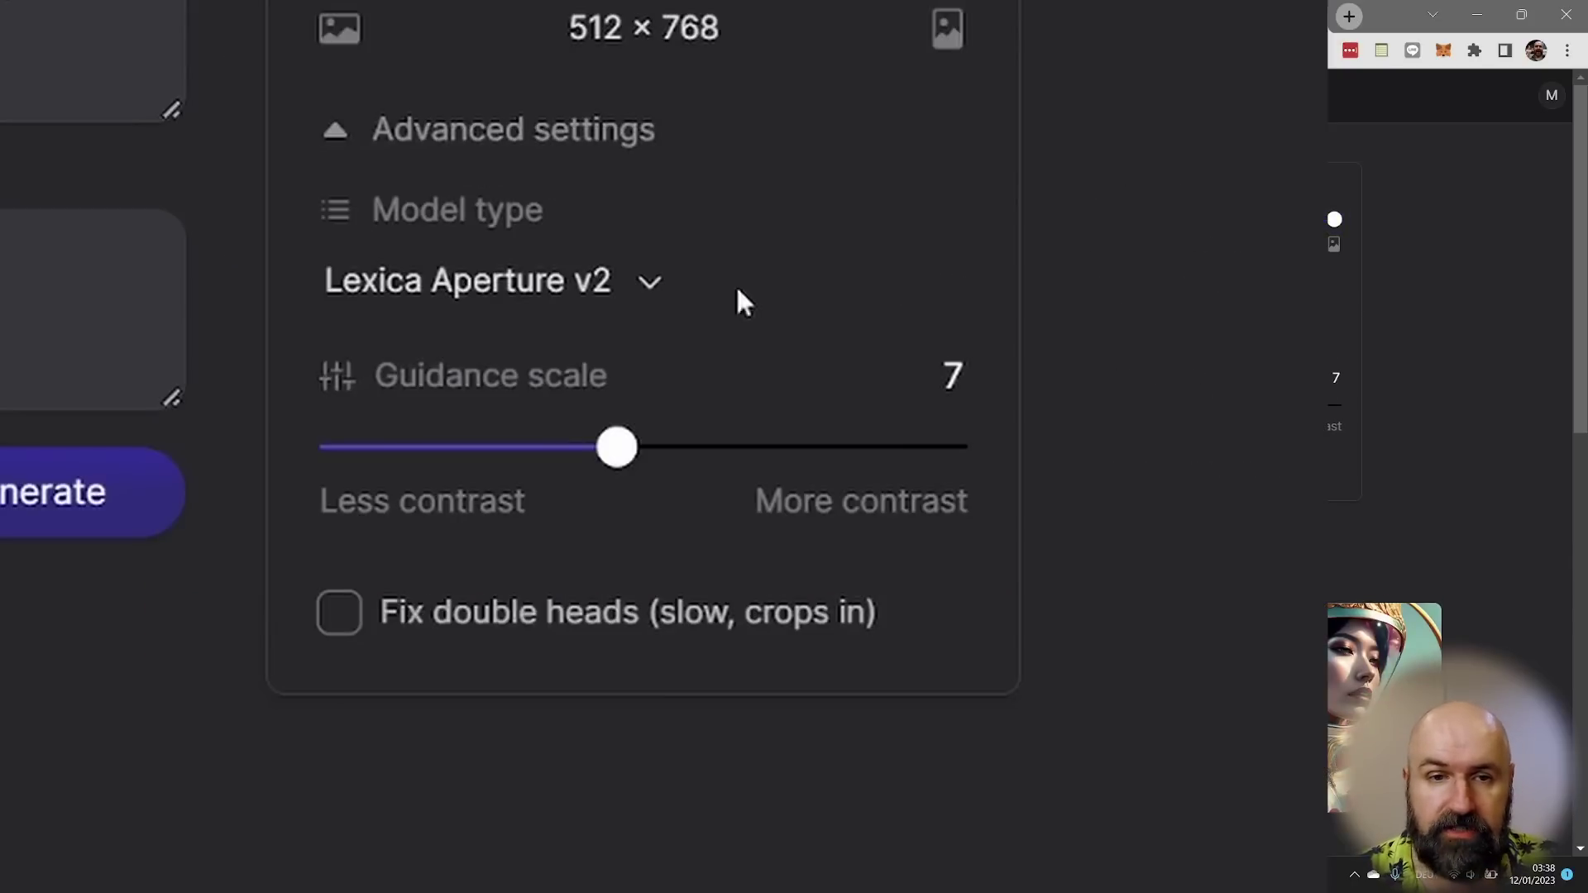
left_click(619, 301)
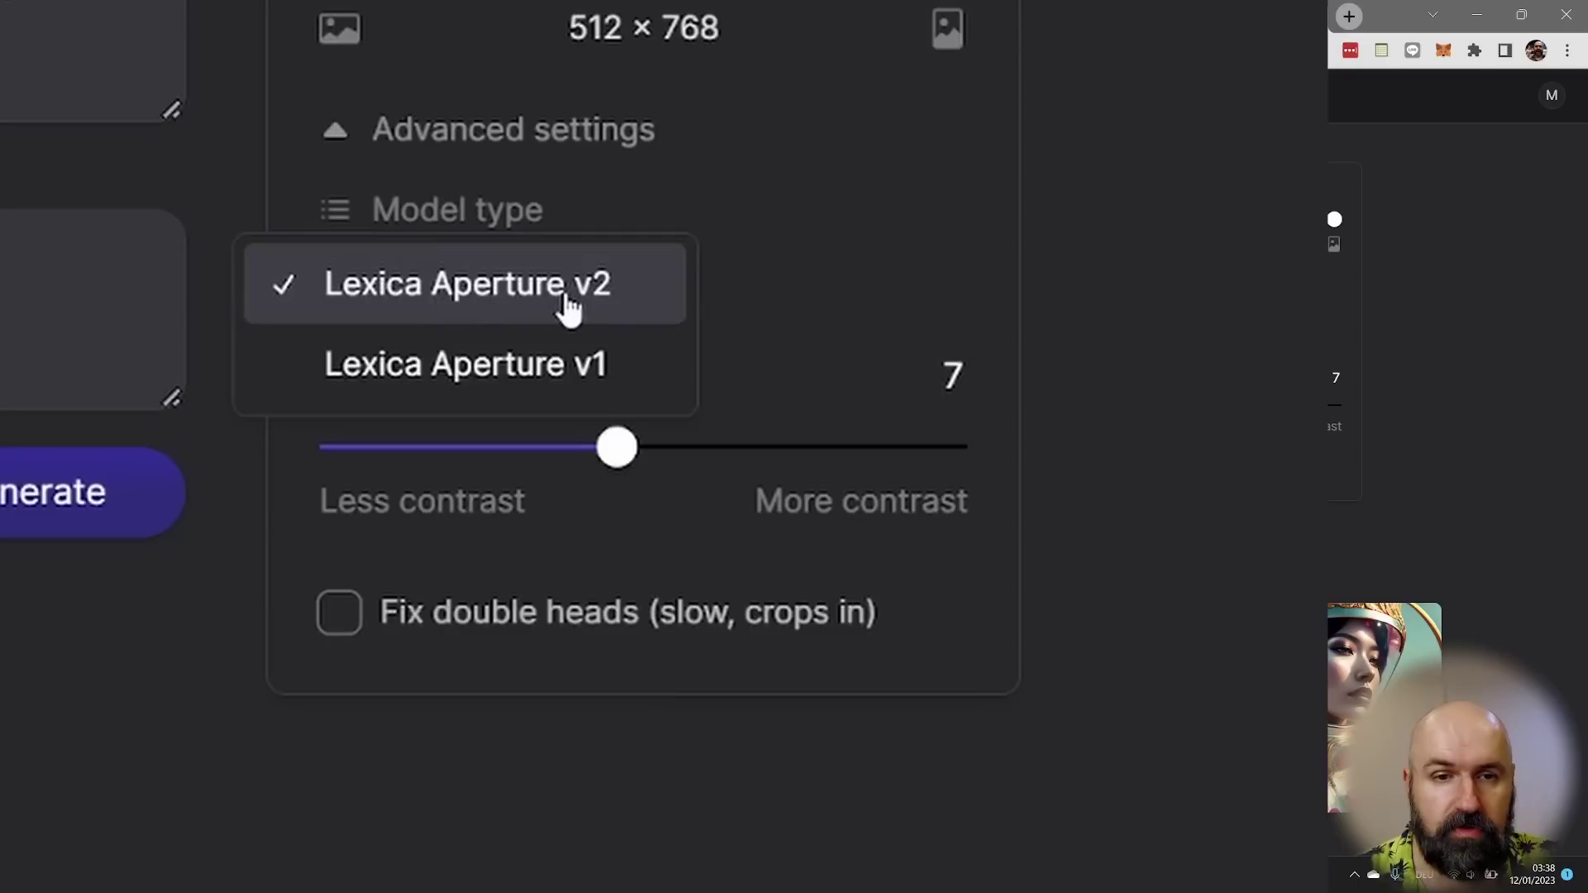
left_click(567, 308)
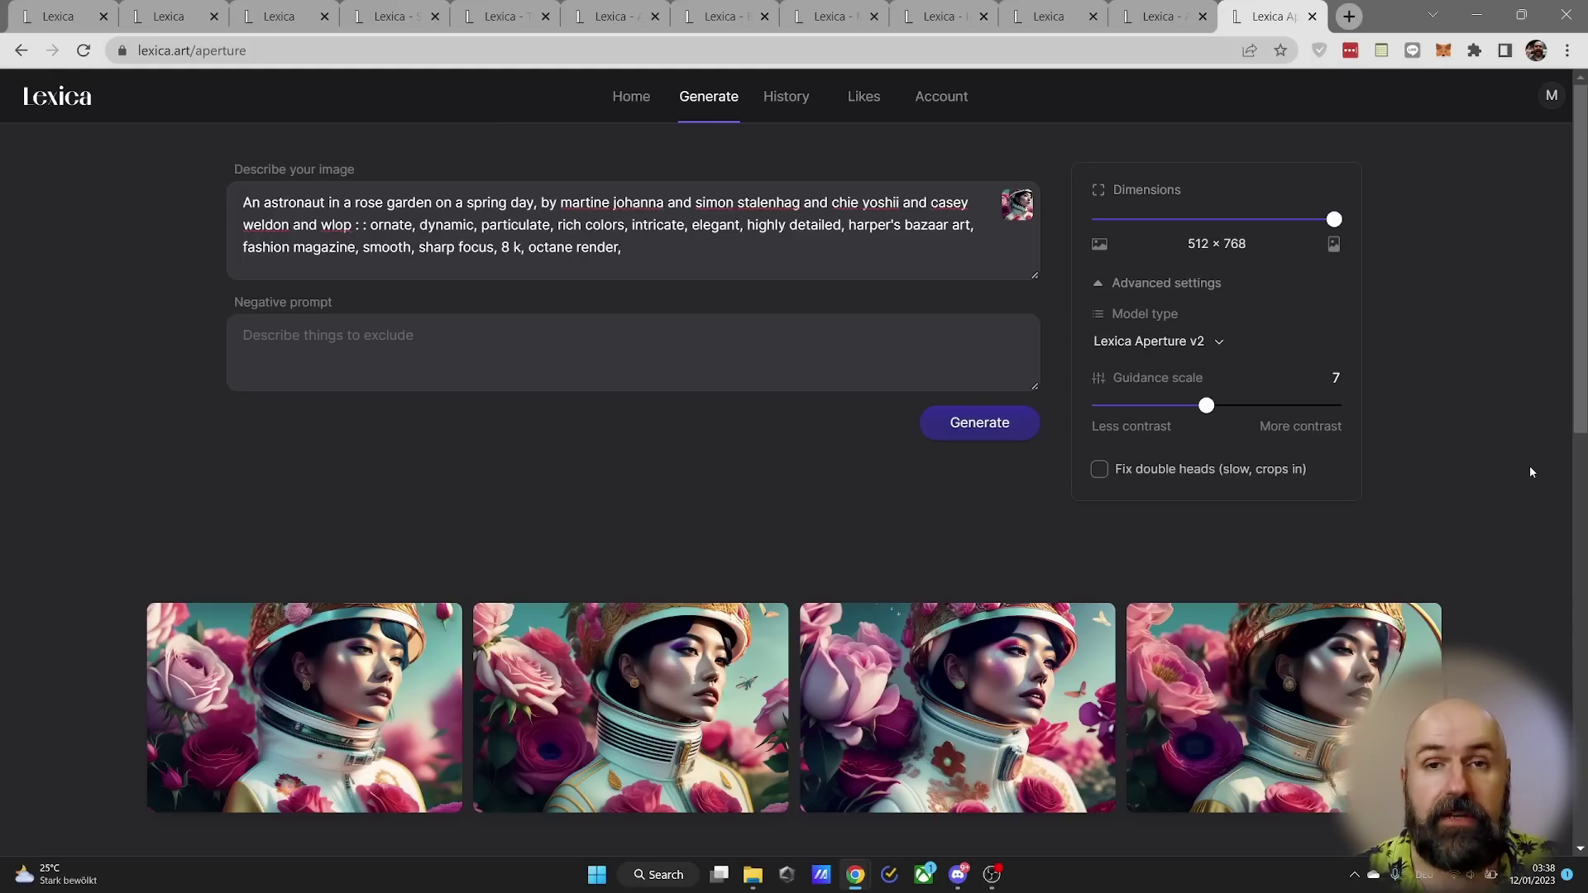
key("ctrl+shift+Tab")
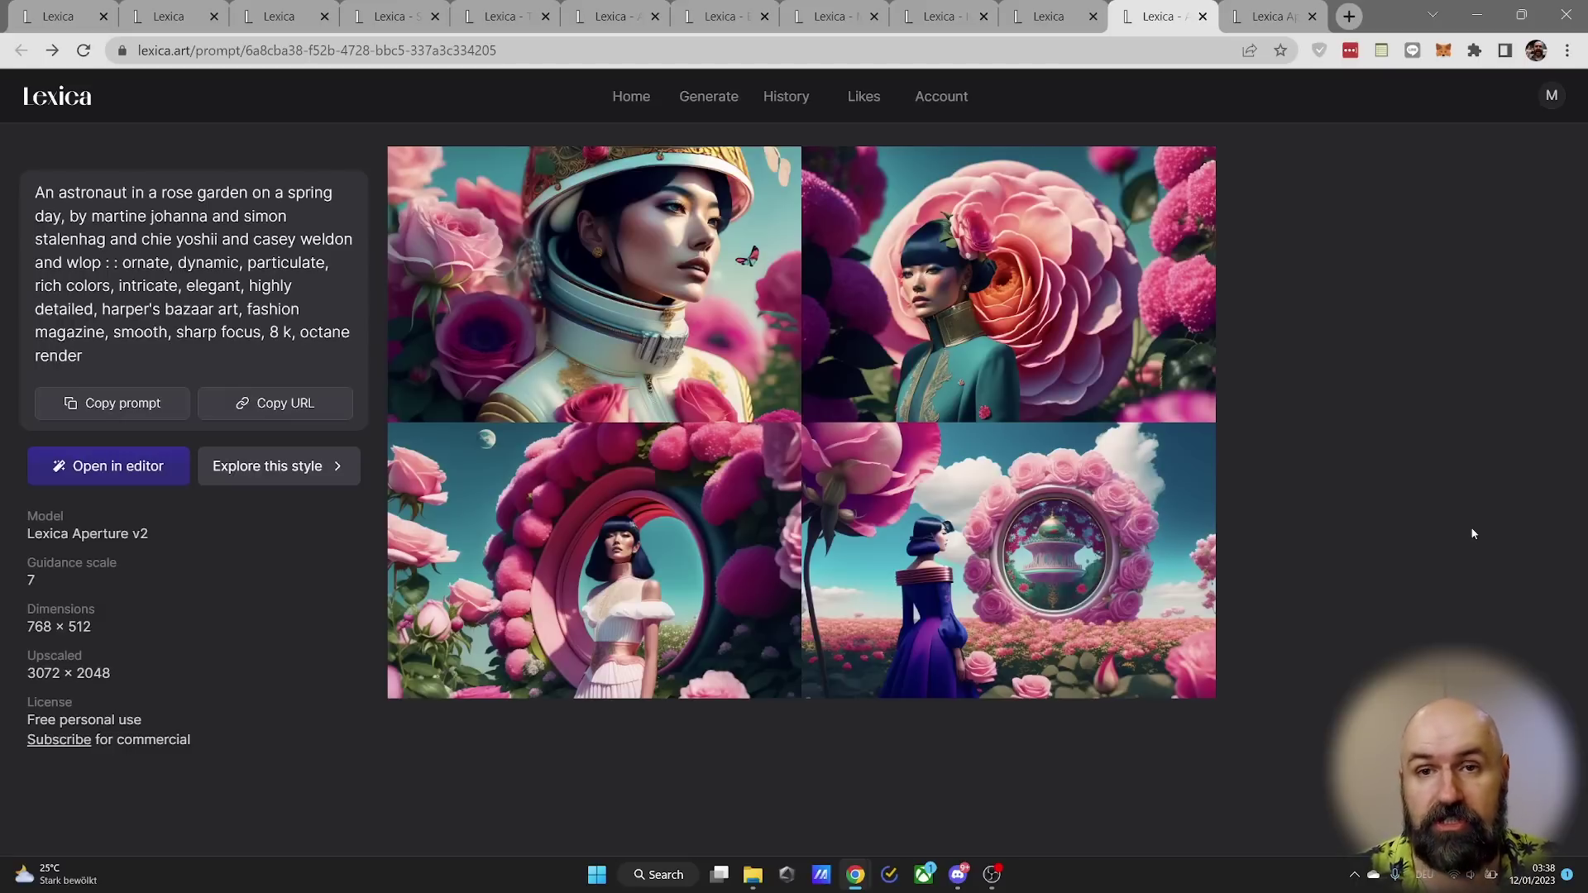
Step: Load the rose-garden astronaut image into the editor as the variations source
left_click(140, 467)
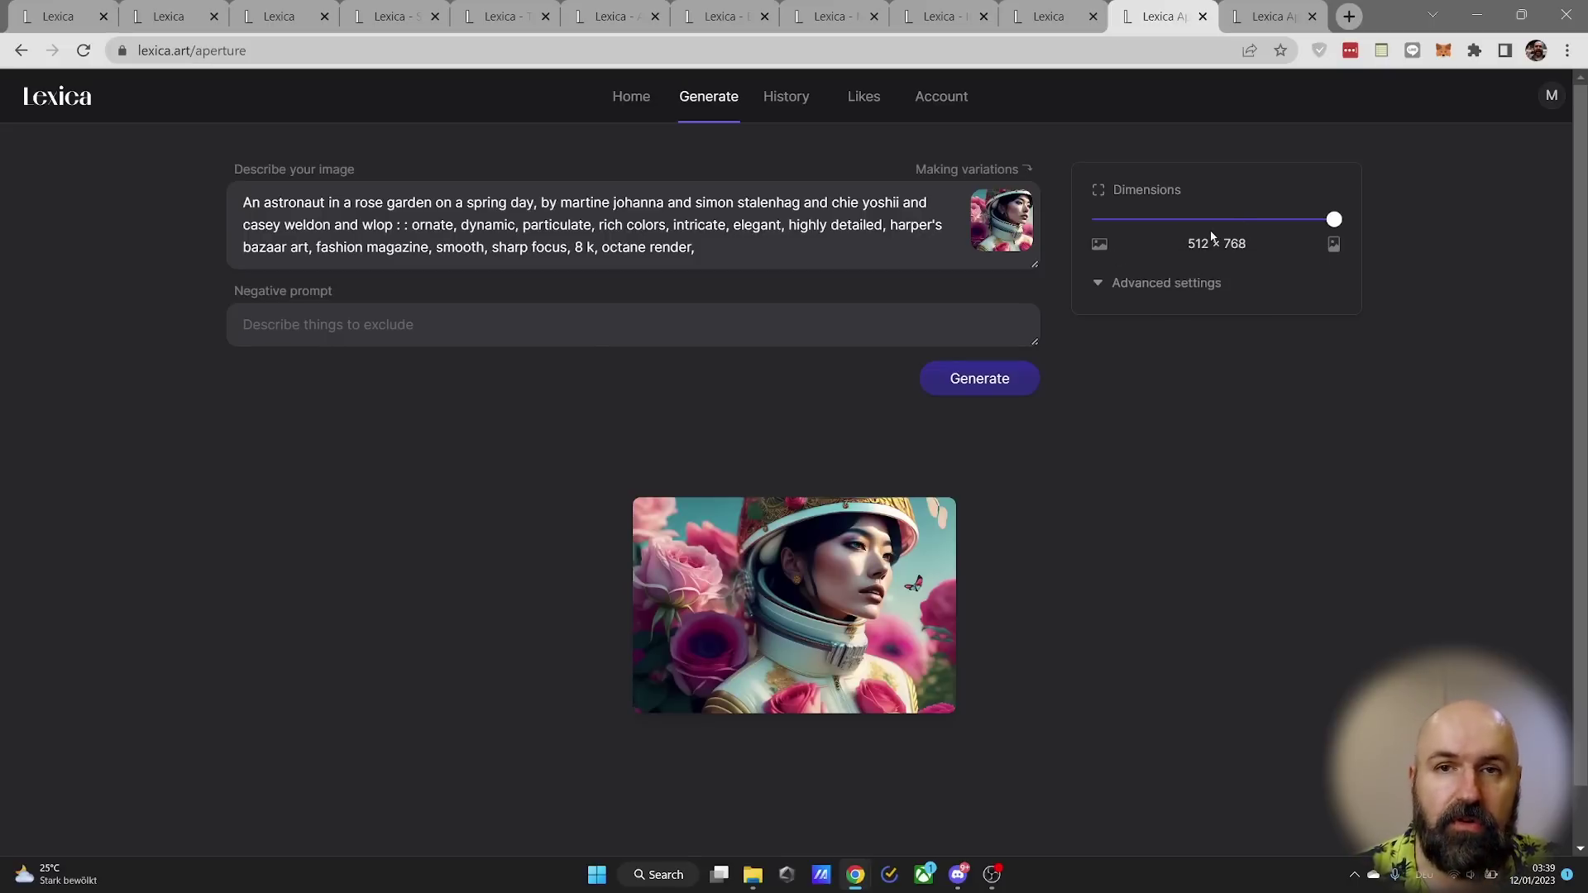
Step: Set the Dimensions slider to 768 × 512 landscape
mouse_move(1334, 219)
left_mouse_down()
mouse_move(1093, 227)
mouse_move(1336, 222)
left_mouse_up()
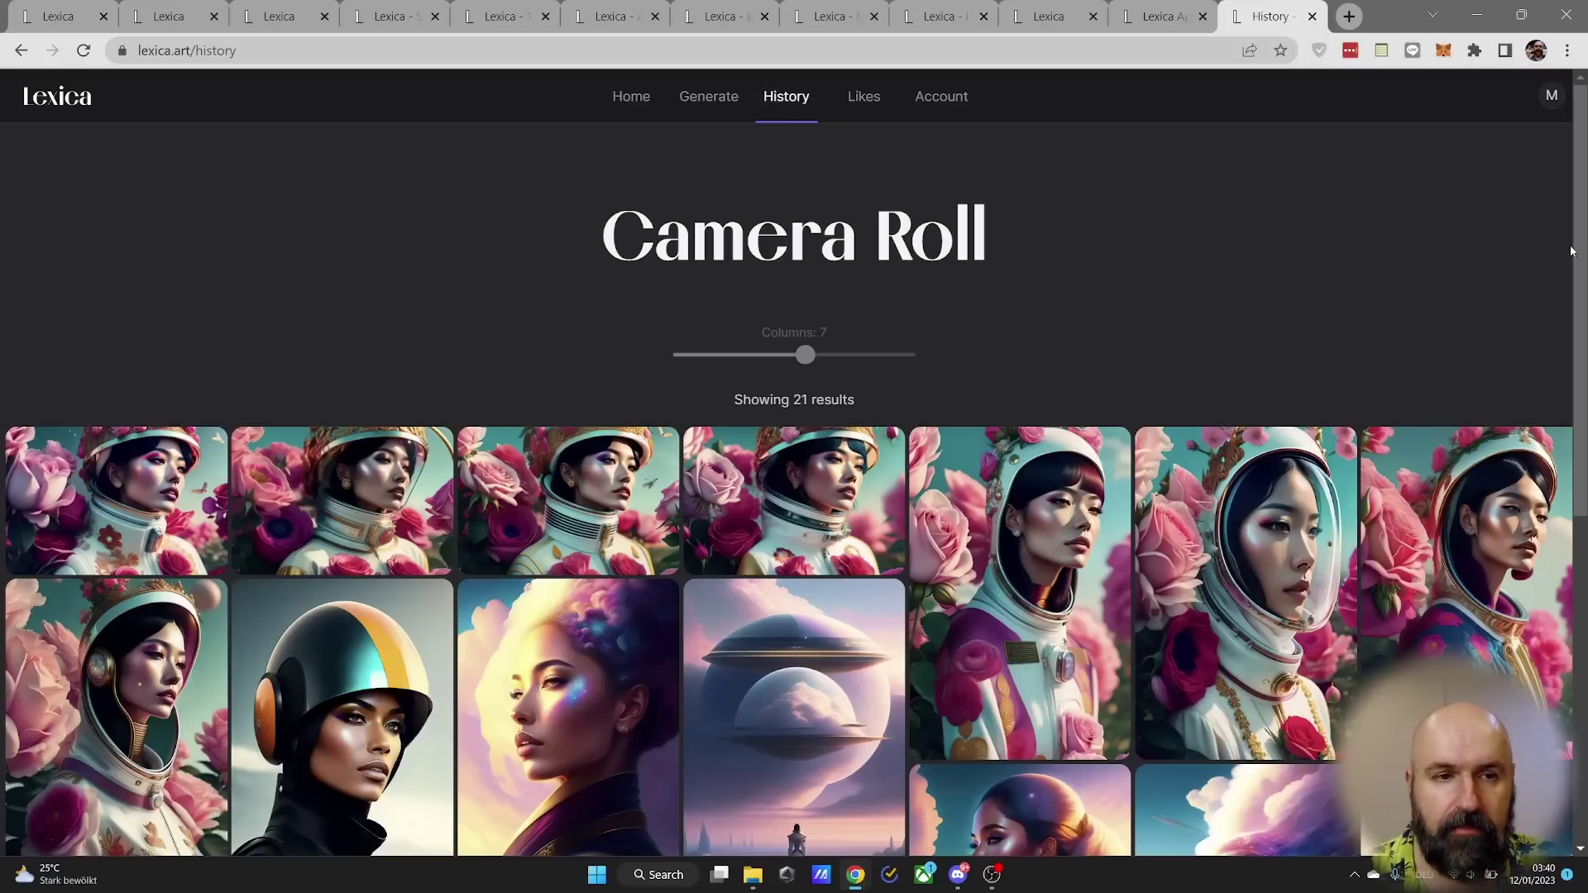
scroll(794, 463, "down", 5)
scroll(1563, 678, "down", 1)
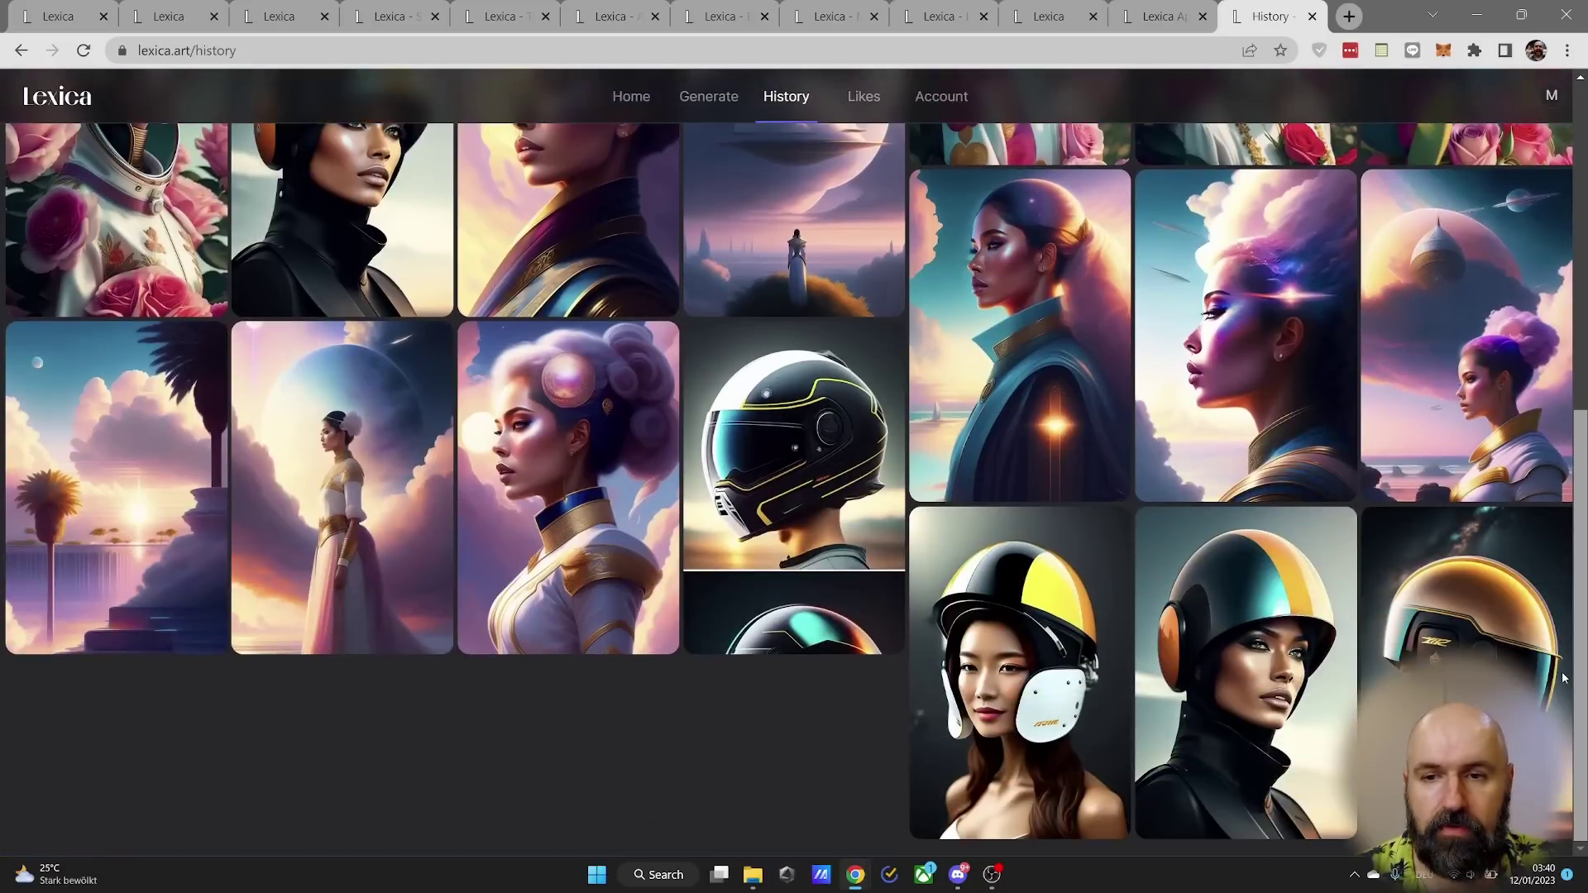
scroll(1563, 678, "up", 8)
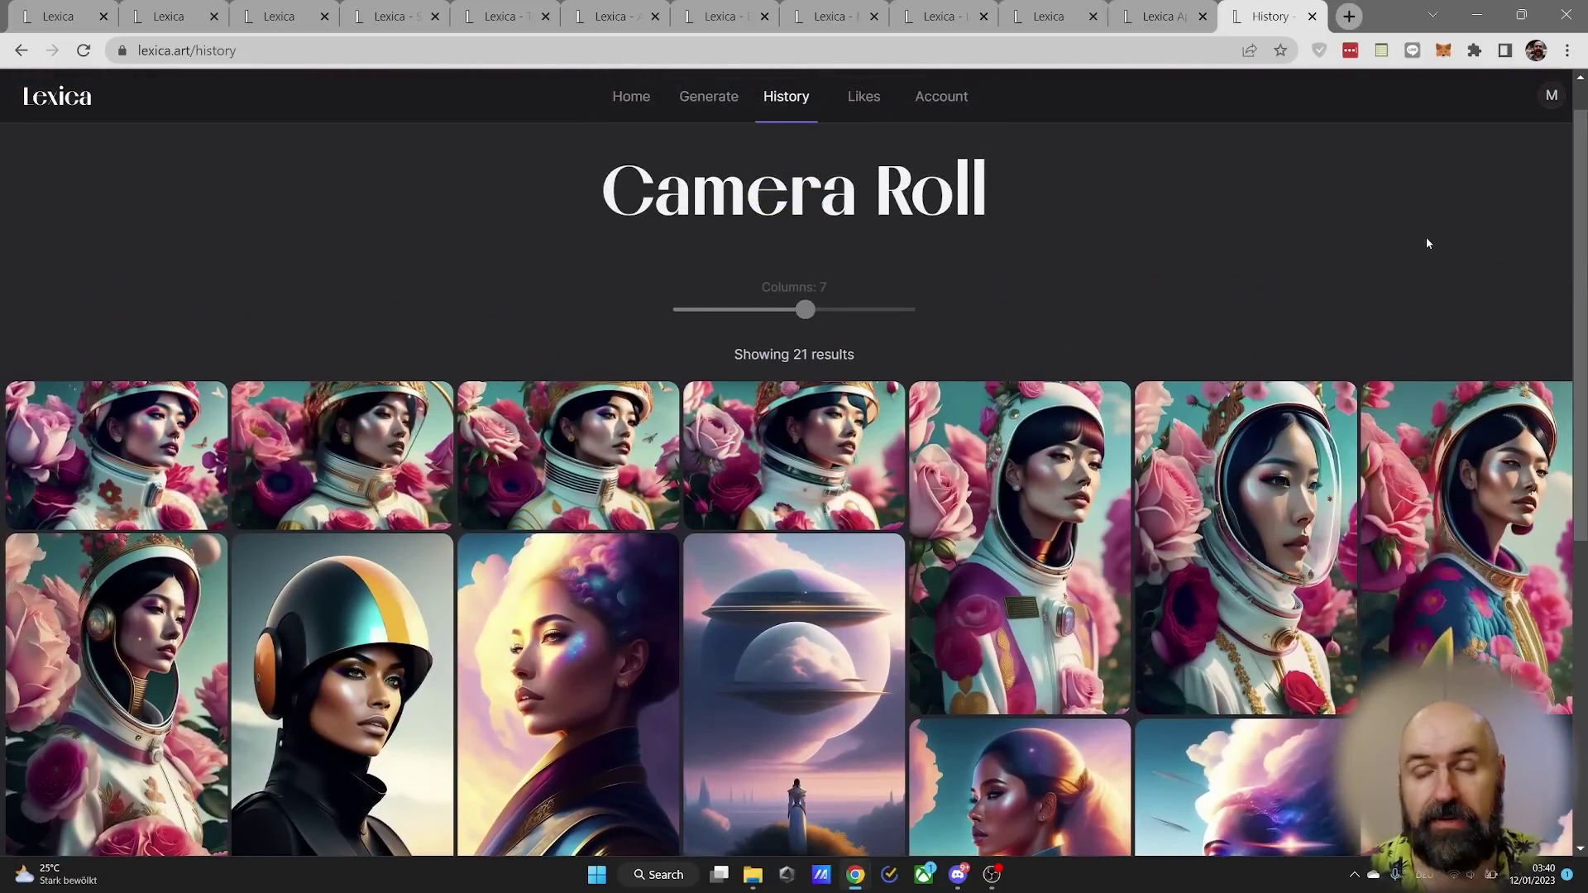
mouse_move(1046, 504)
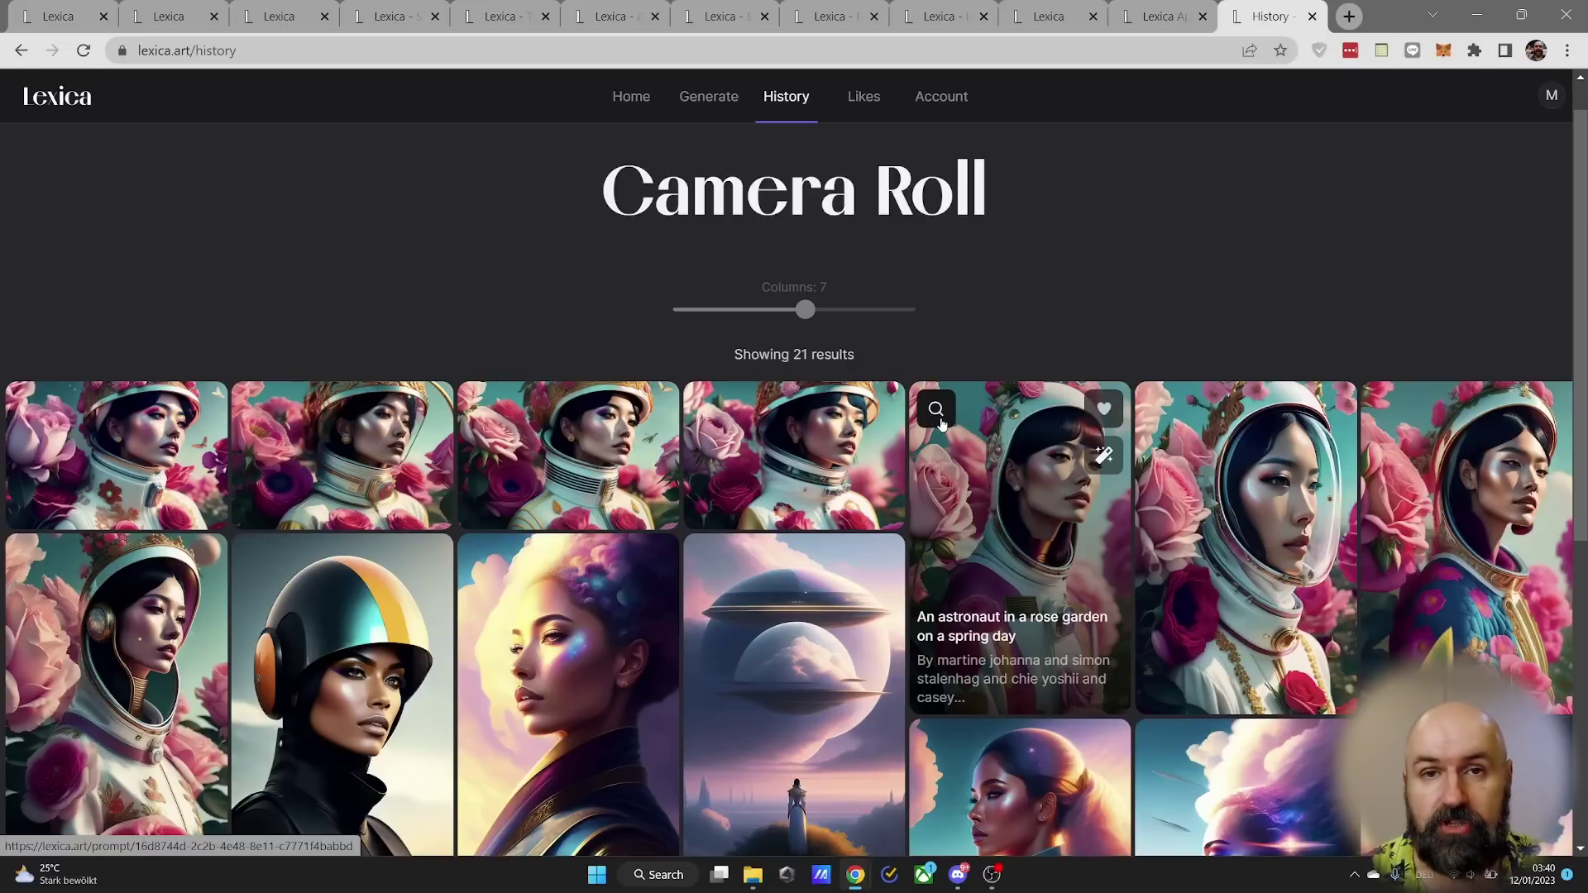
Step: Open the Likes page to view liked images
left_click(862, 98)
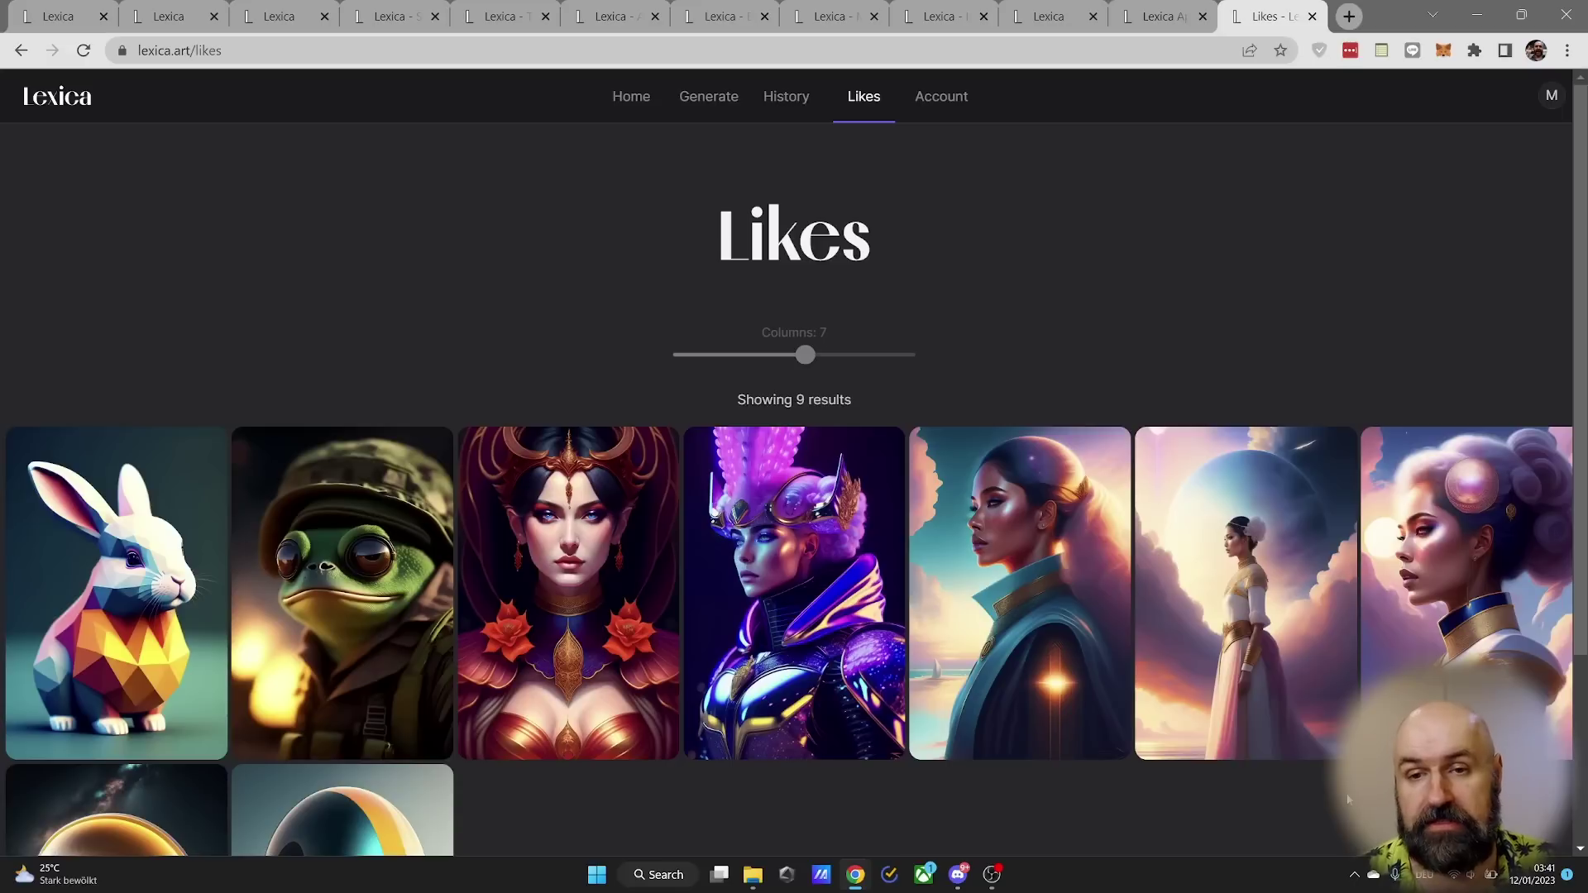
mouse_move(839, 622)
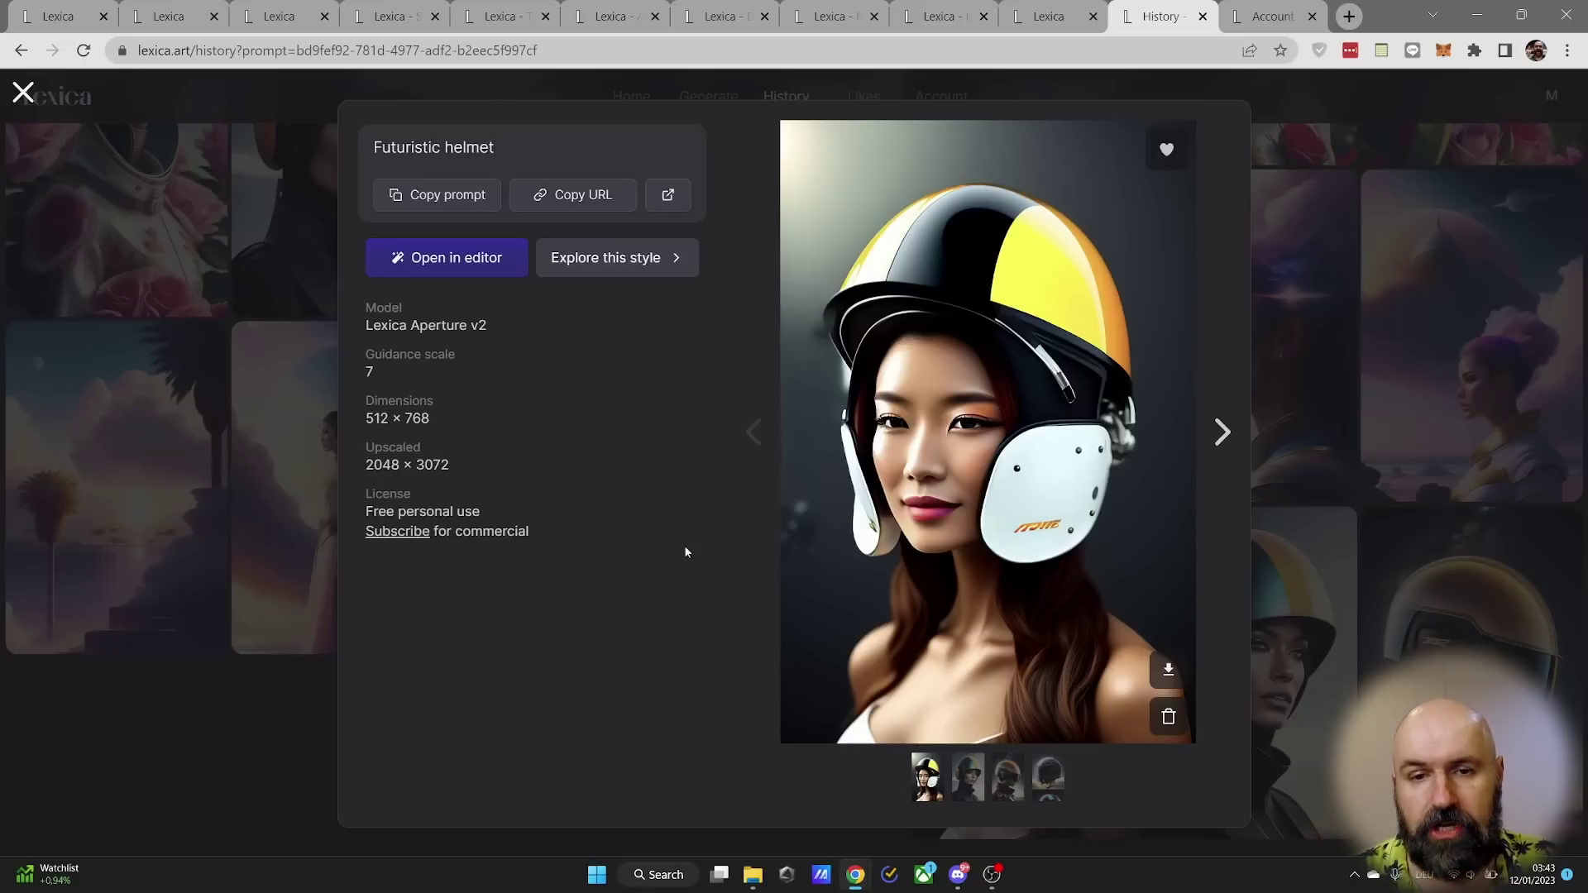
Step: View the second, gold and black helmet variations, then open the Memberships plans
left_click(974, 782)
left_click(1015, 792)
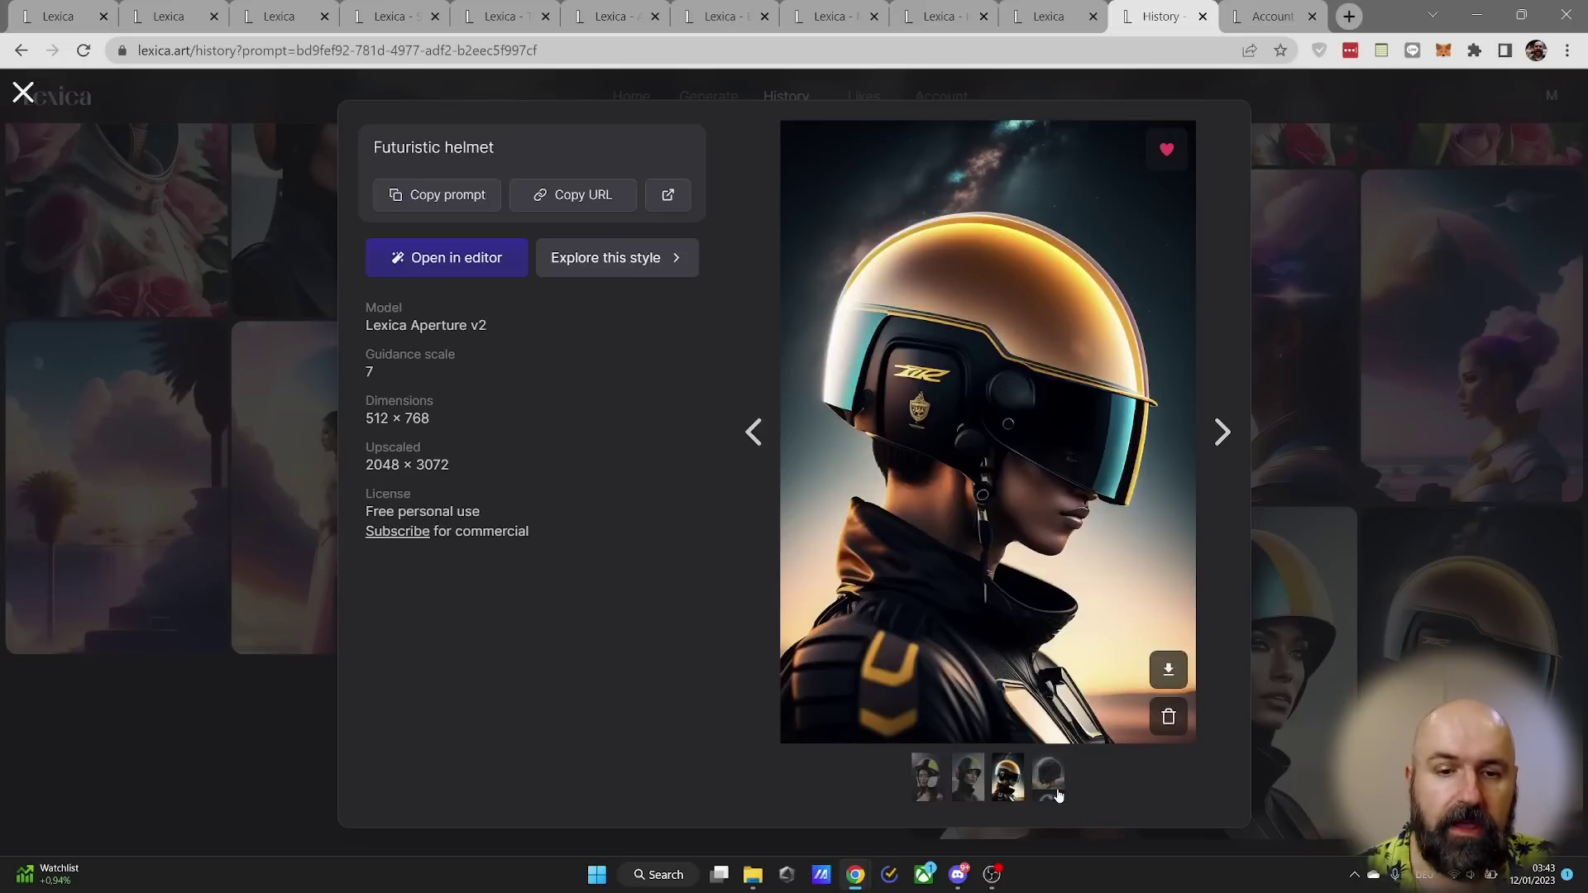
left_click(1054, 786)
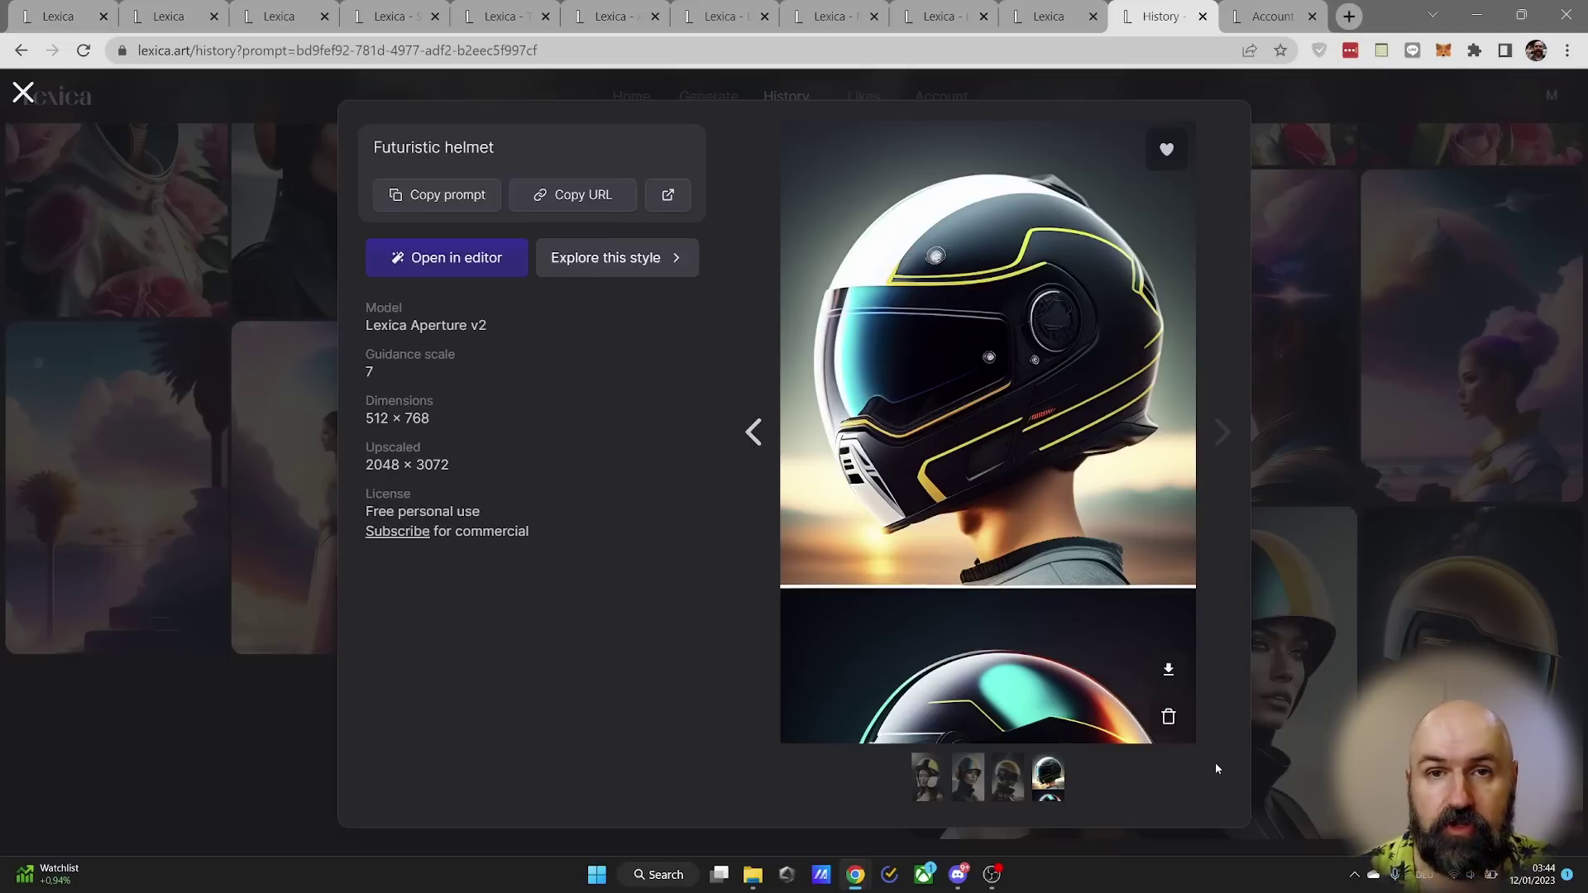
left_click(397, 530)
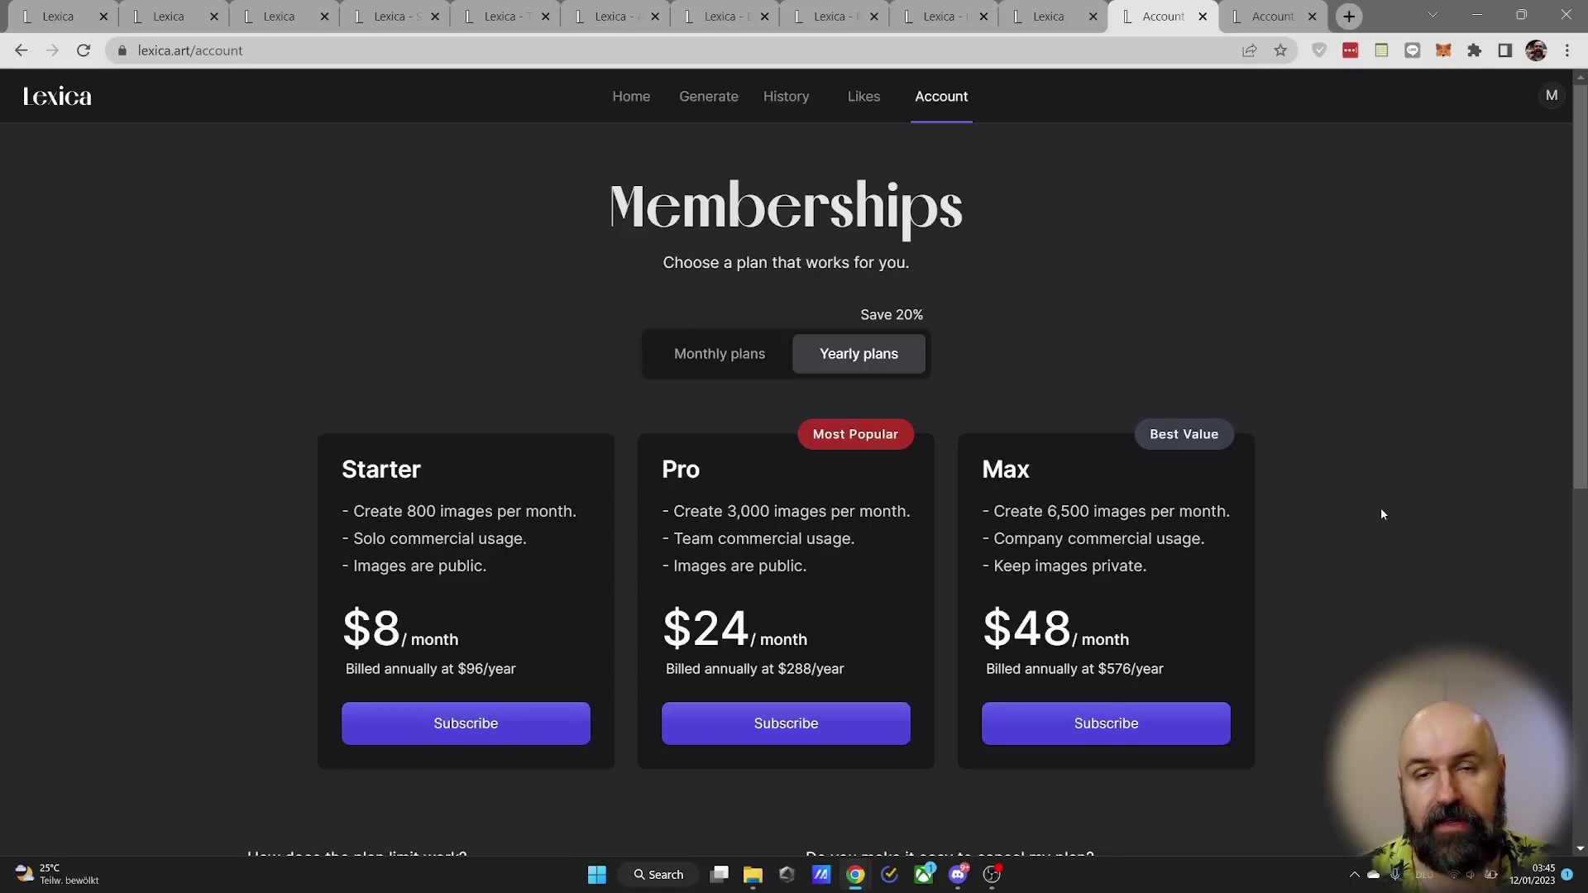
Step: Return to the Lexica home gallery tab
key("ctrl+shift+Tab")
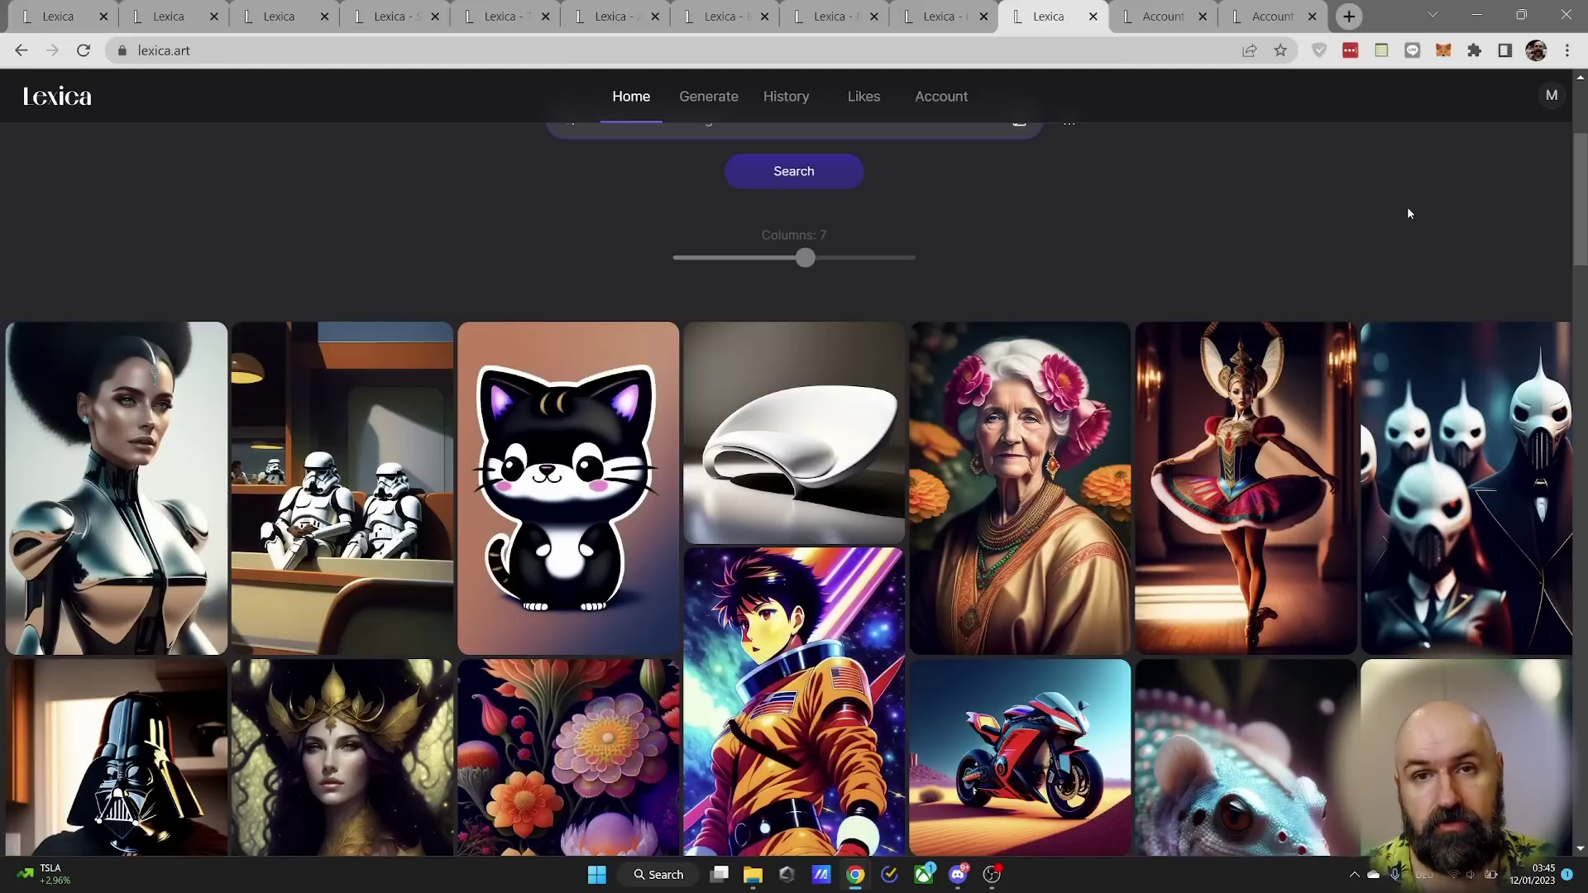
Step: Generate four new 512 × 768 images from the astronaut garden prompt and review them
scroll(1409, 213, "down", 2)
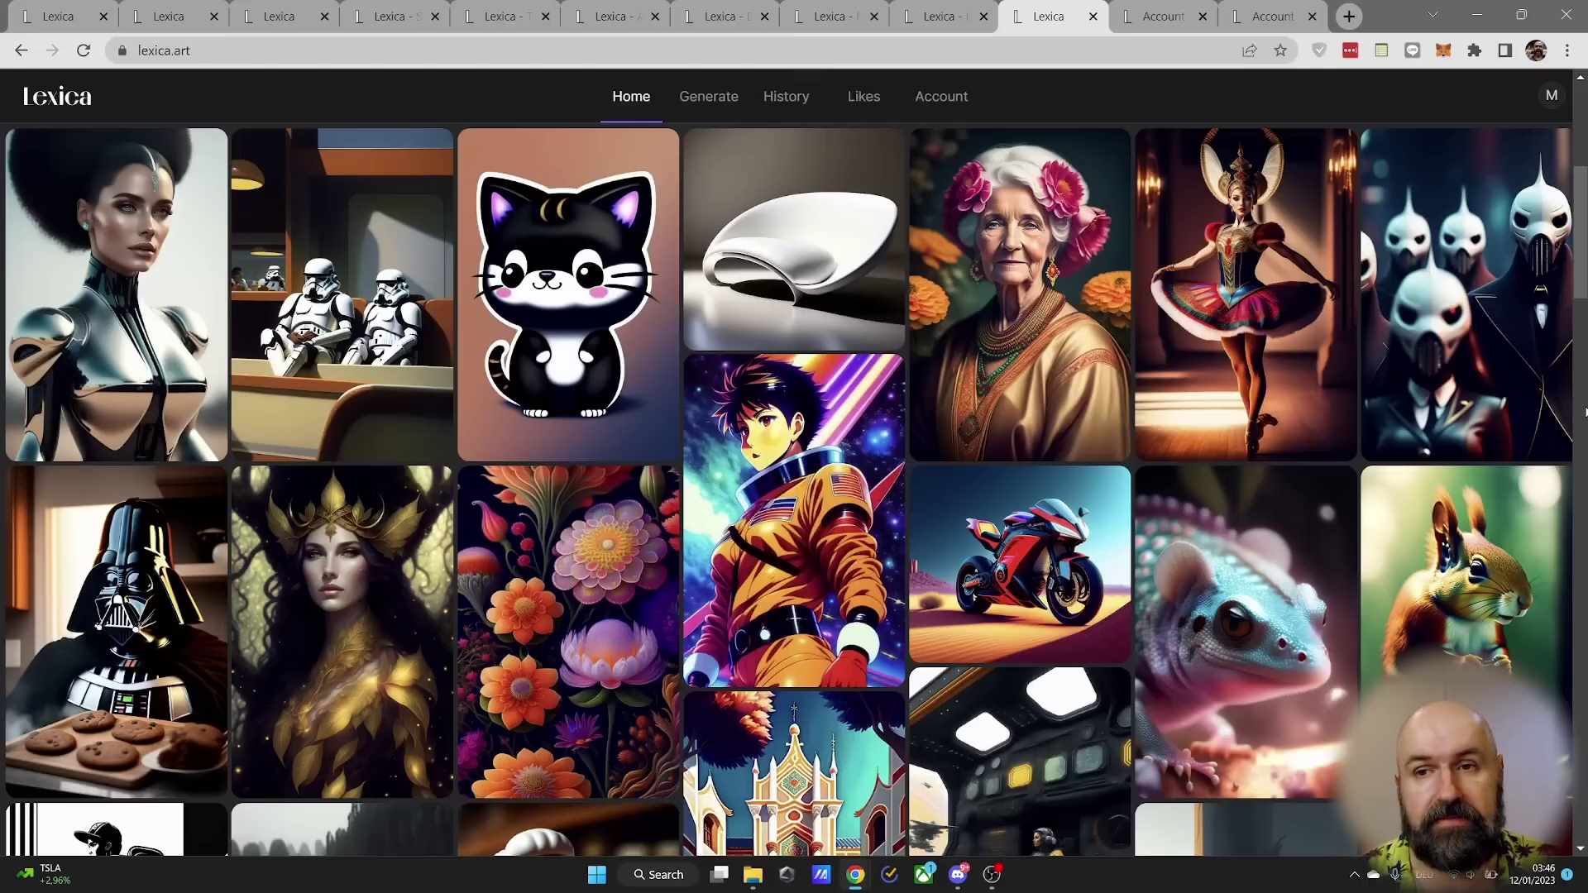
key("ctrl+Tab")
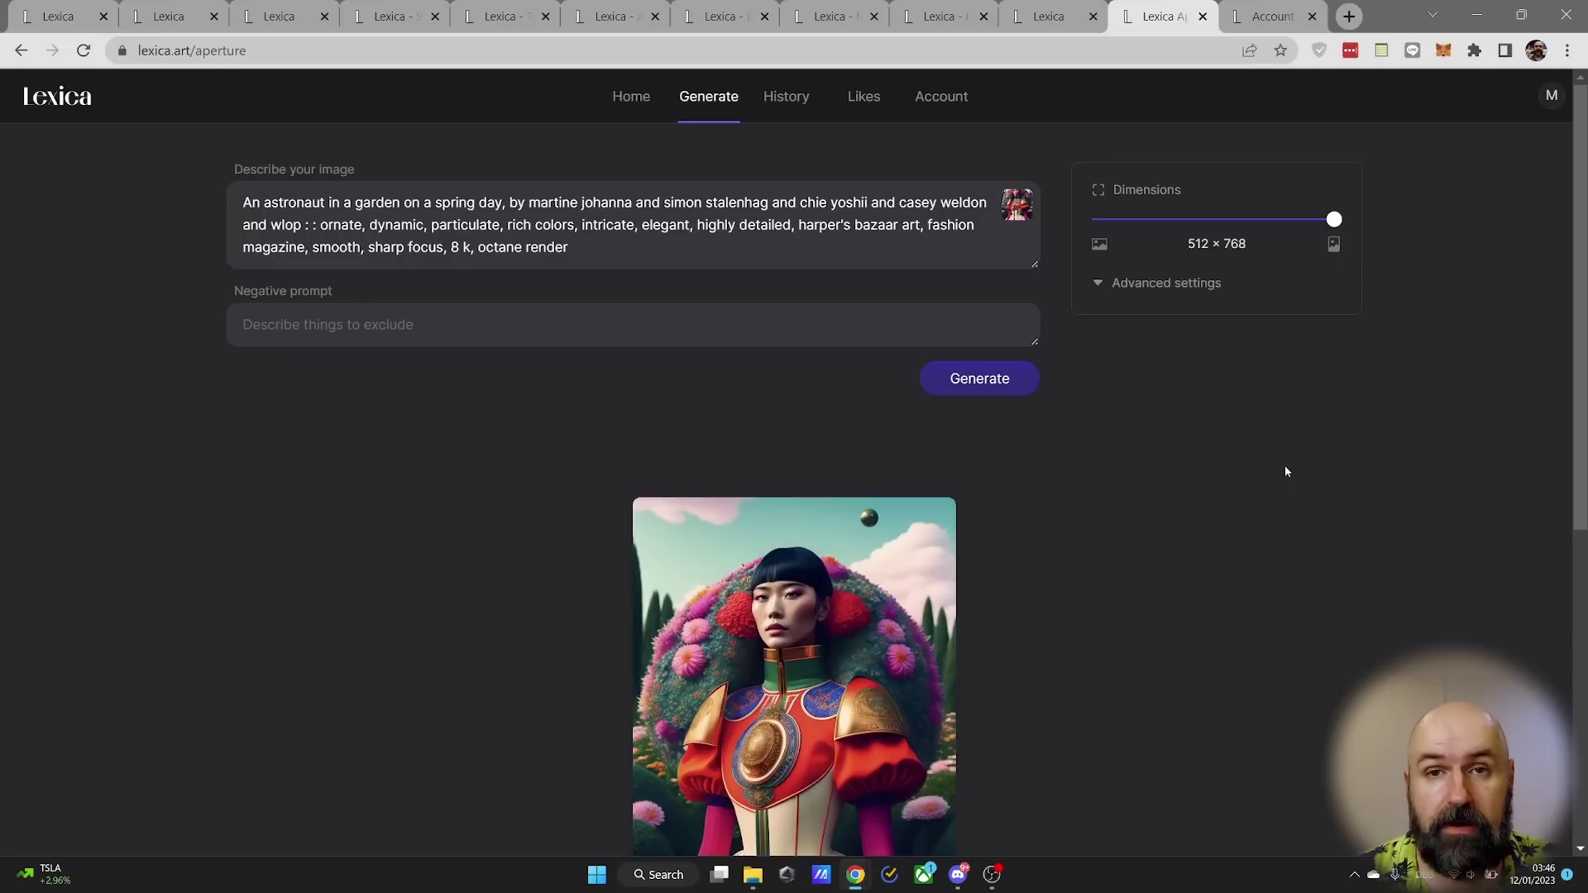
left_click(993, 385)
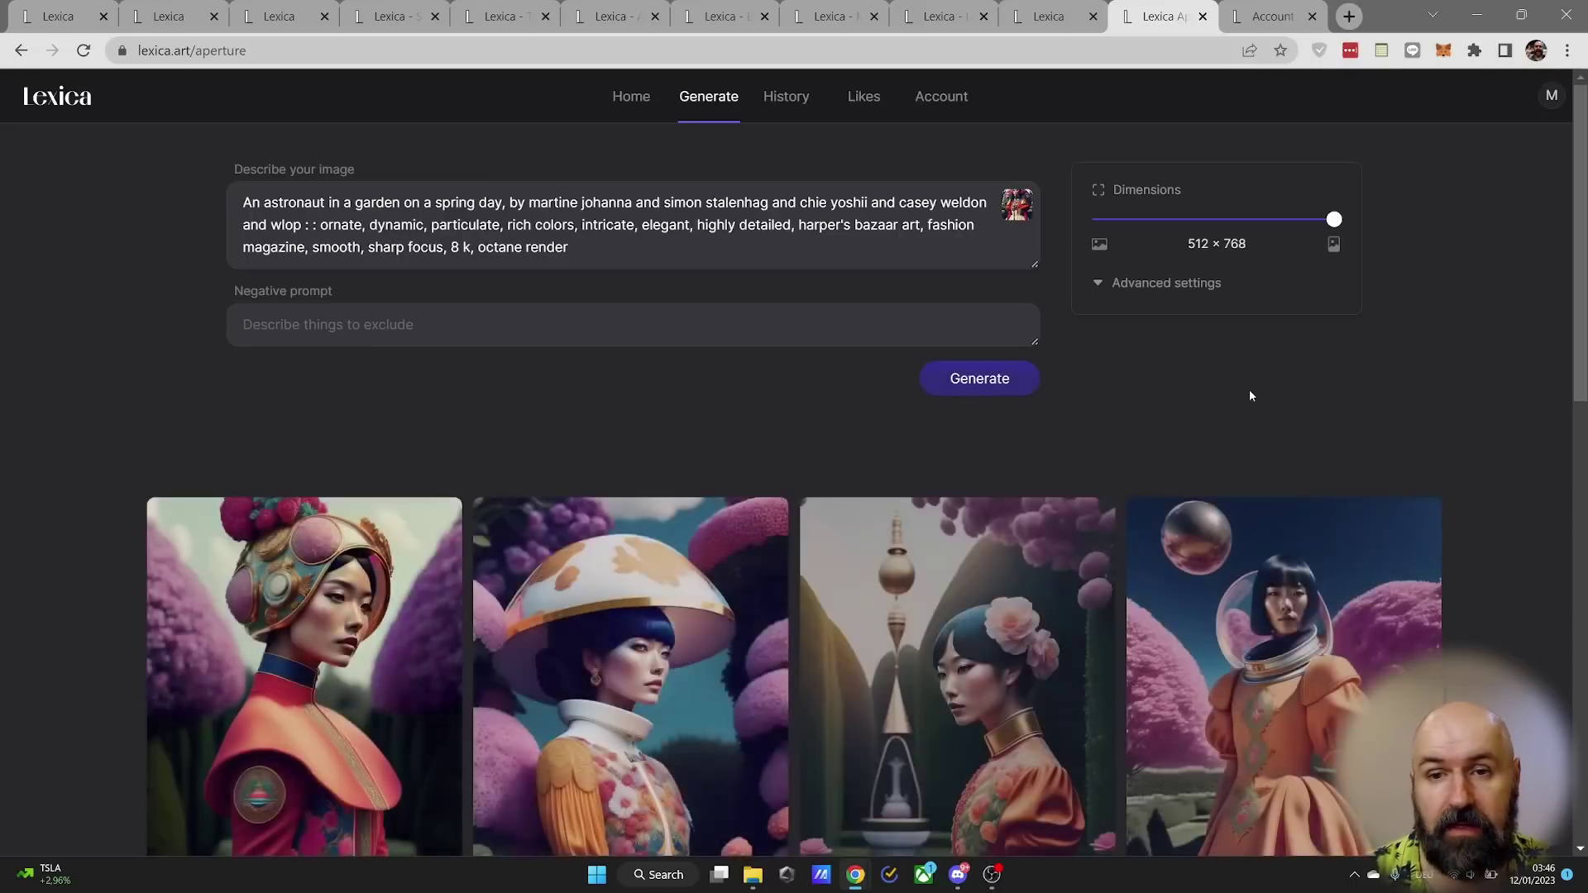
scroll(1517, 487, "down", 2)
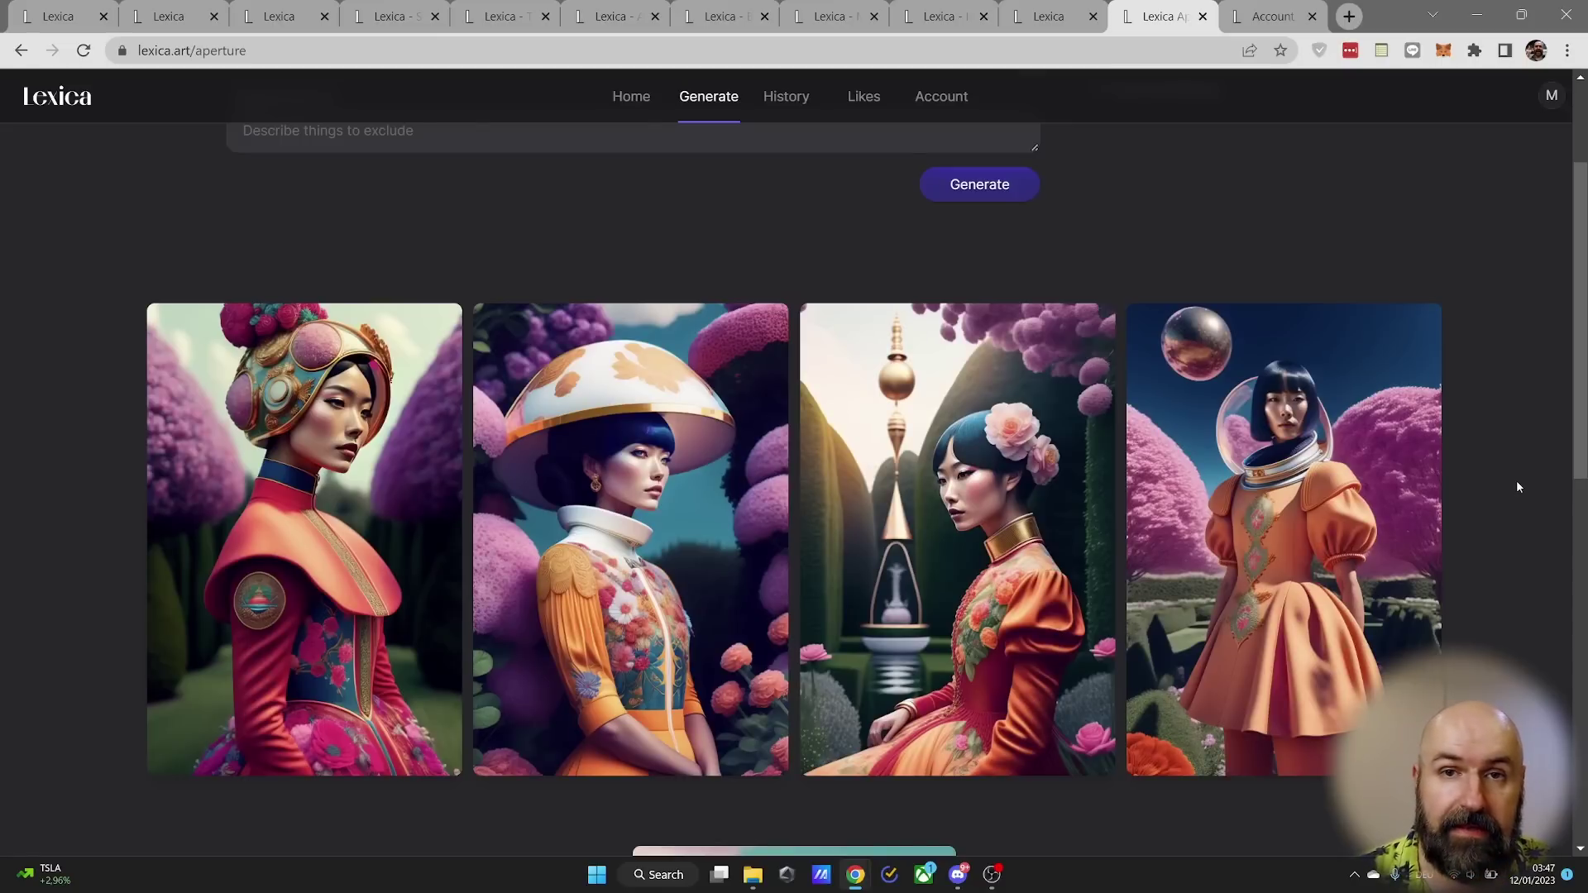
scroll(1518, 488, "up", 2)
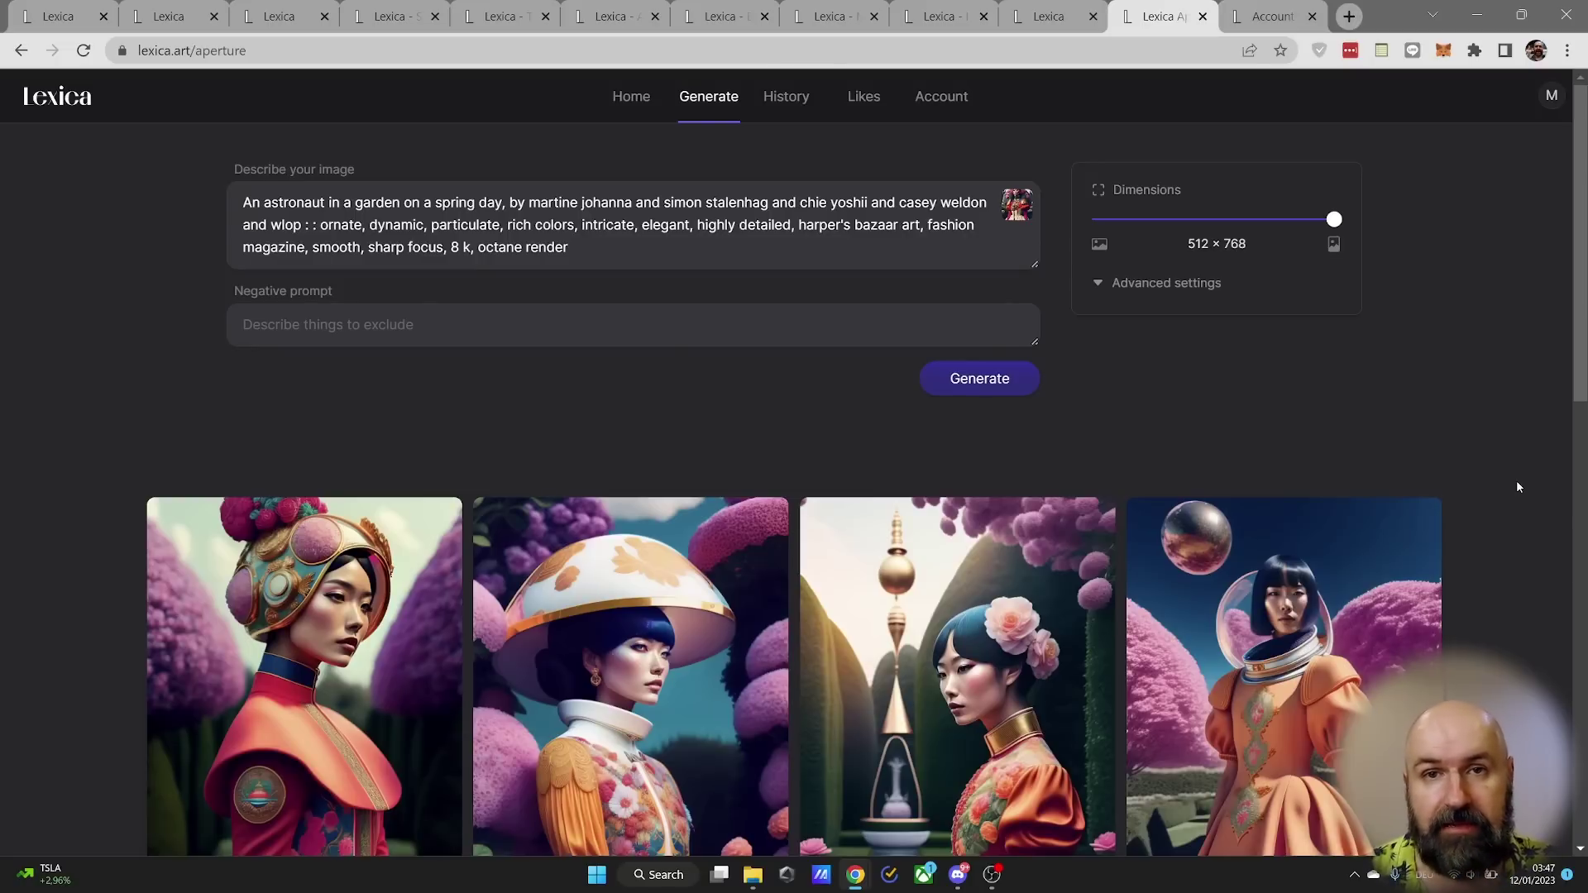
key("ctrl+shift+Tab")
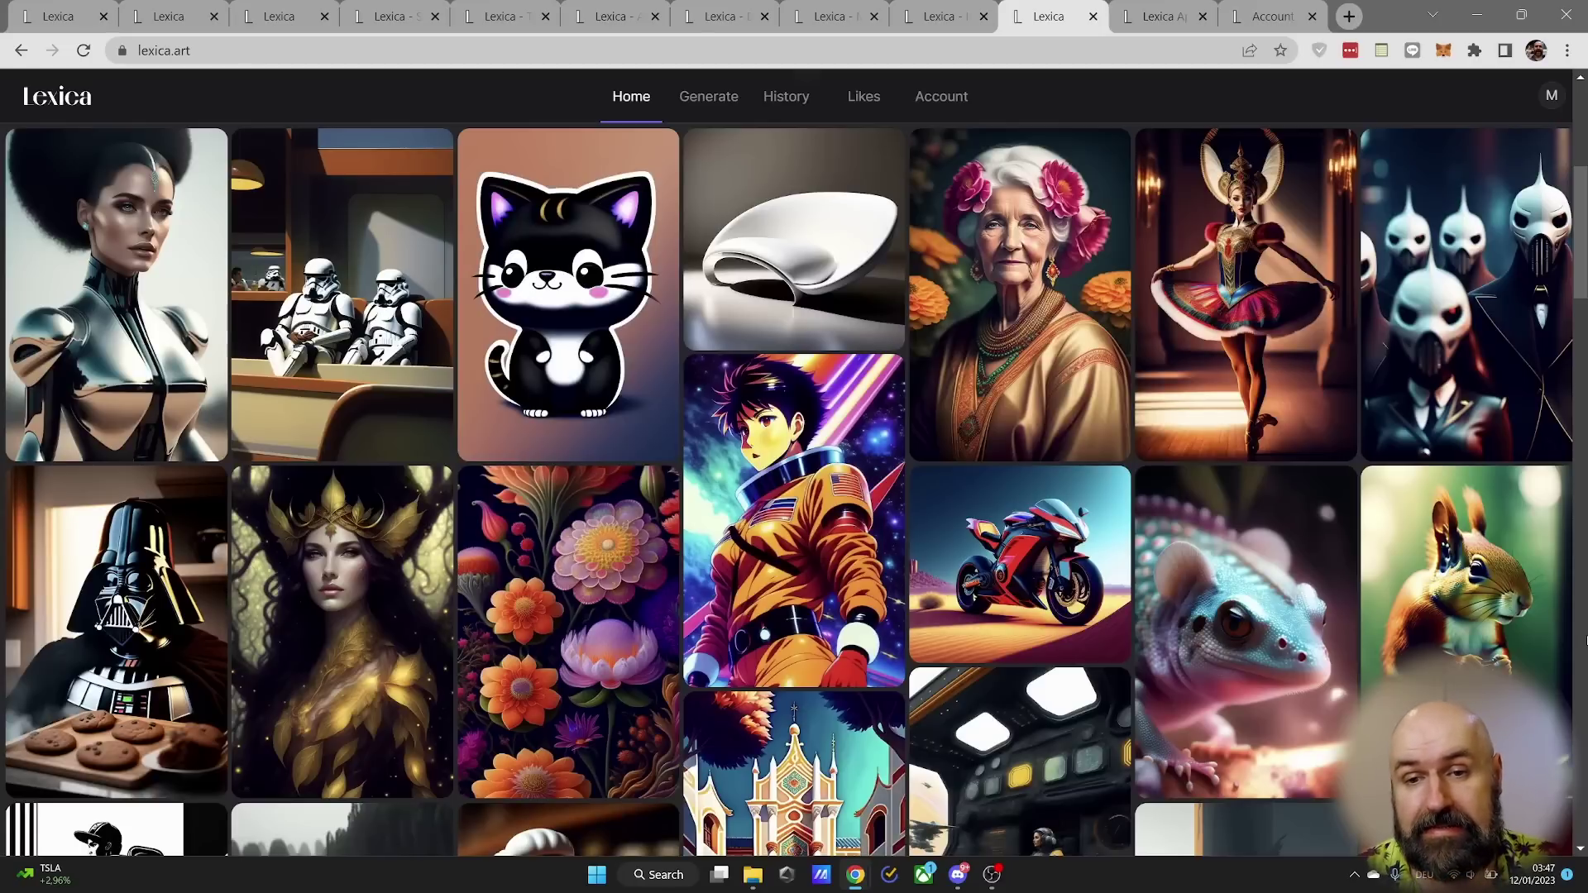
Step: Scroll the home gallery and open the 90's vintage anime convenience-store image
scroll(1585, 640, "down", 10)
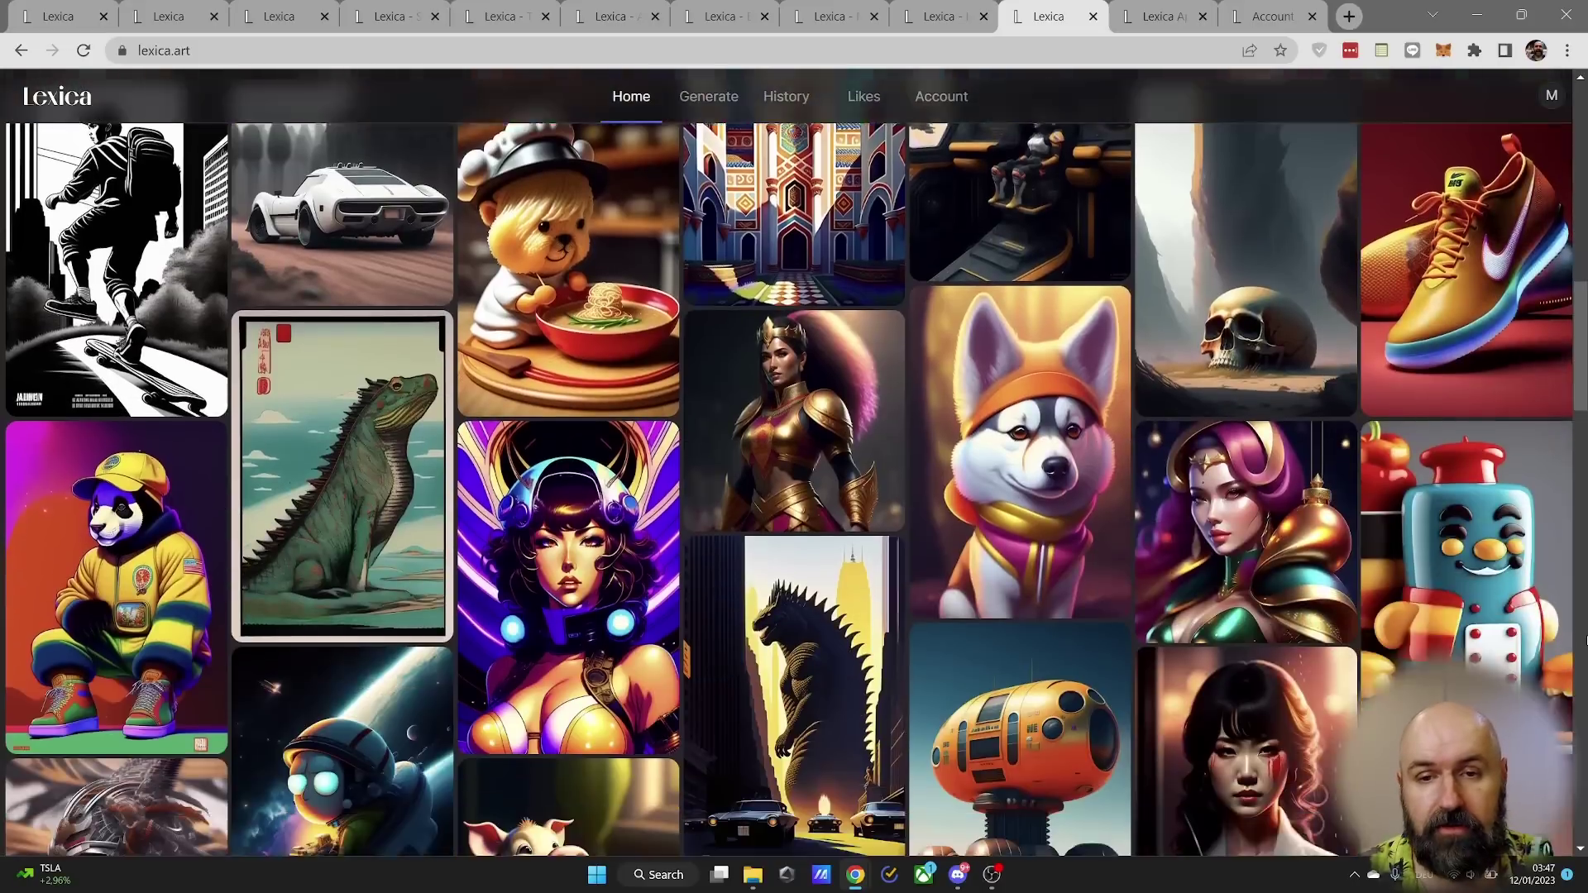
scroll(1585, 639, "down", 2)
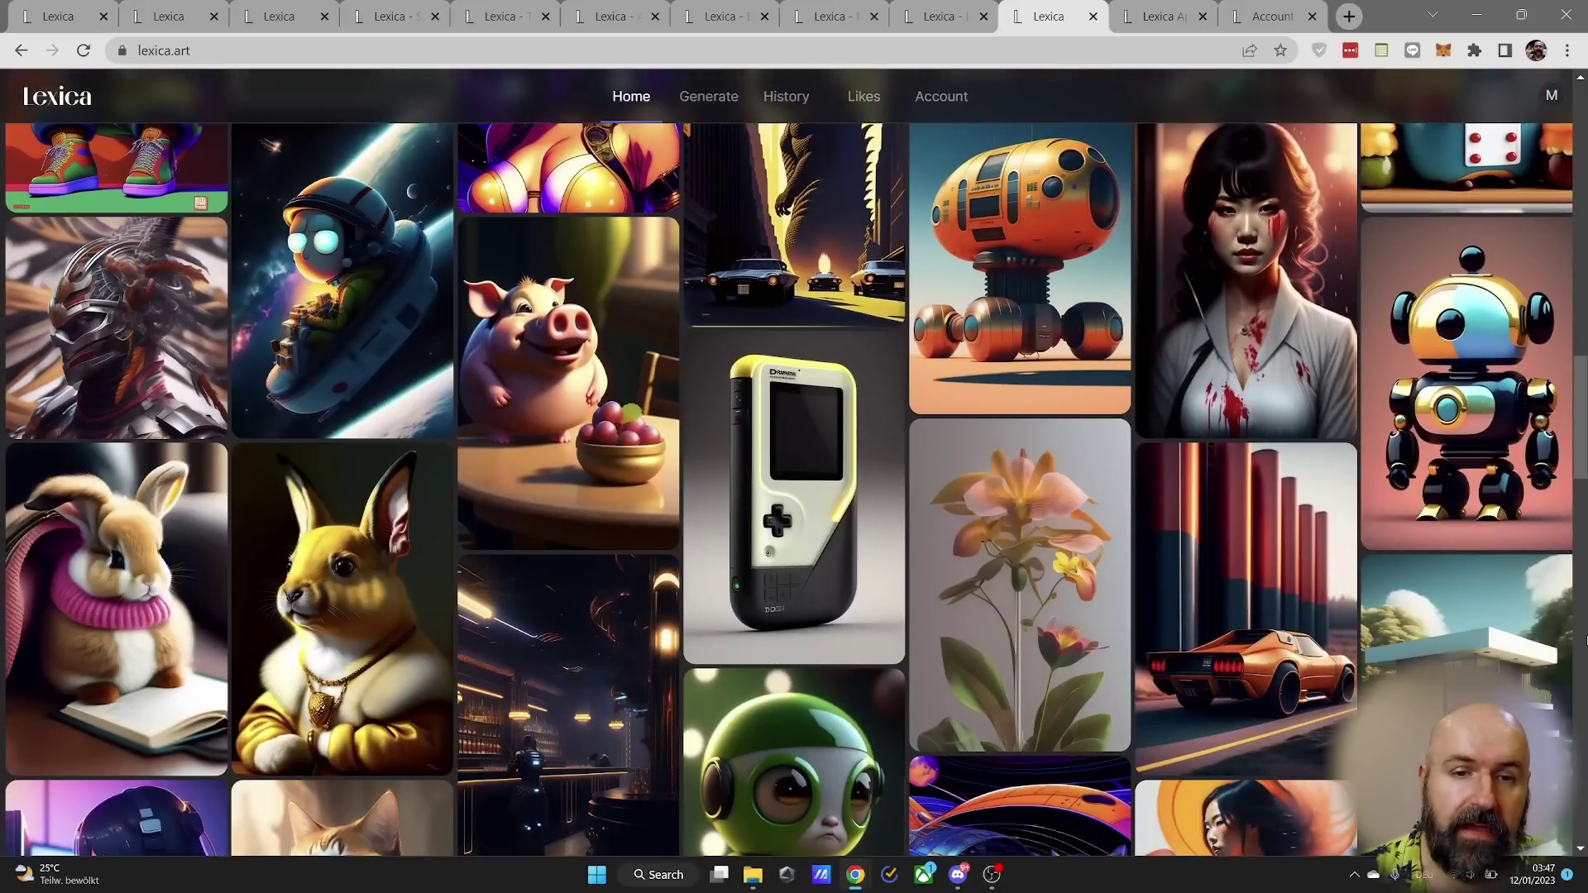
scroll(1584, 639, "down", 8)
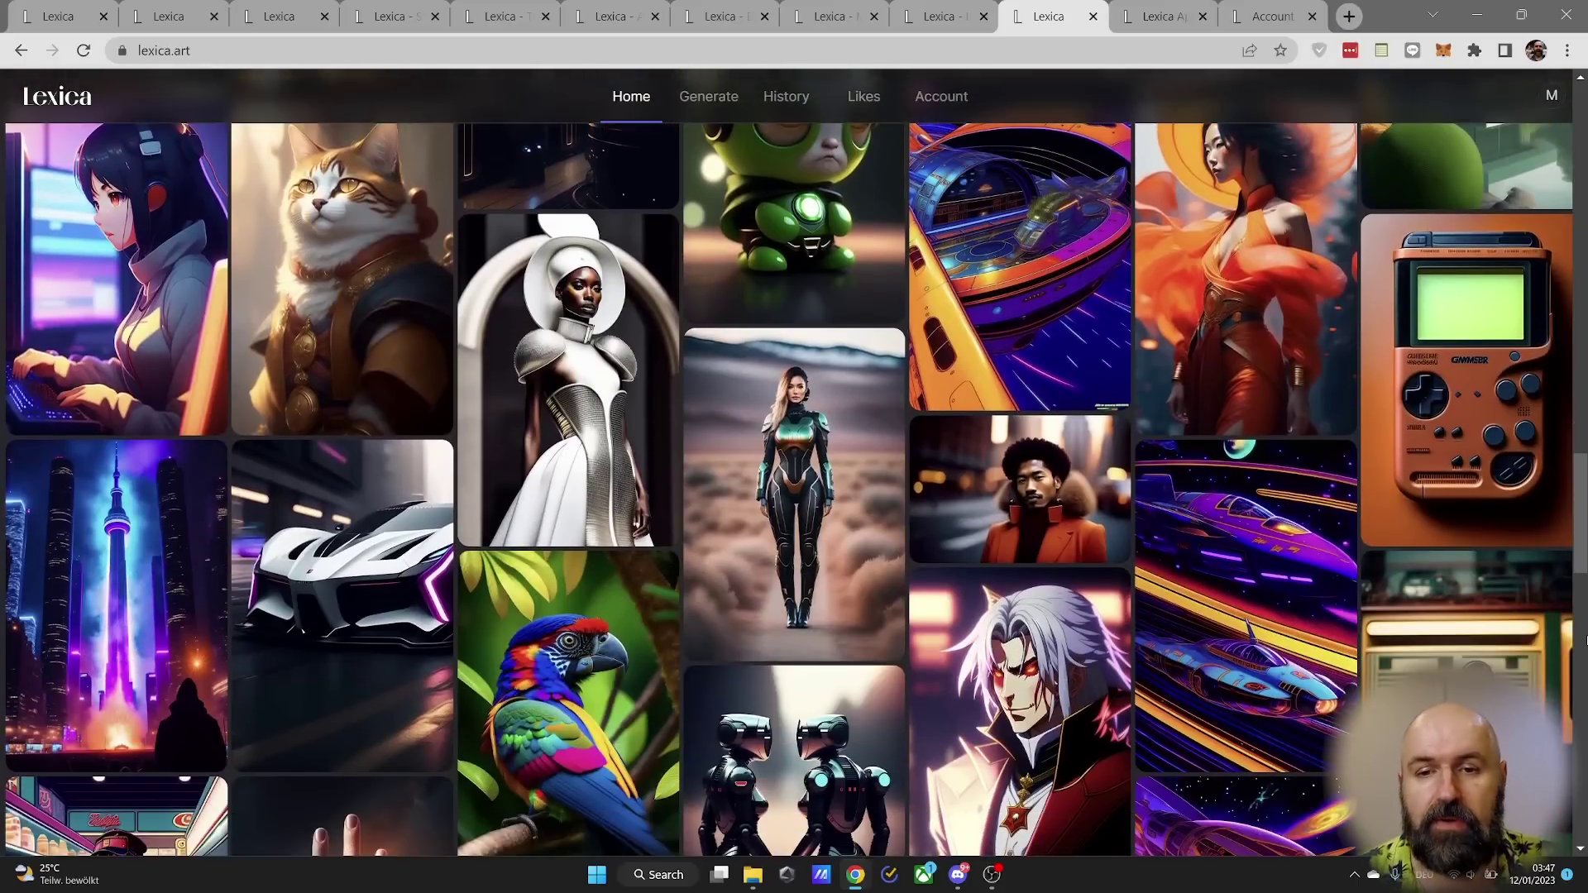
scroll(1585, 639, "down", 6)
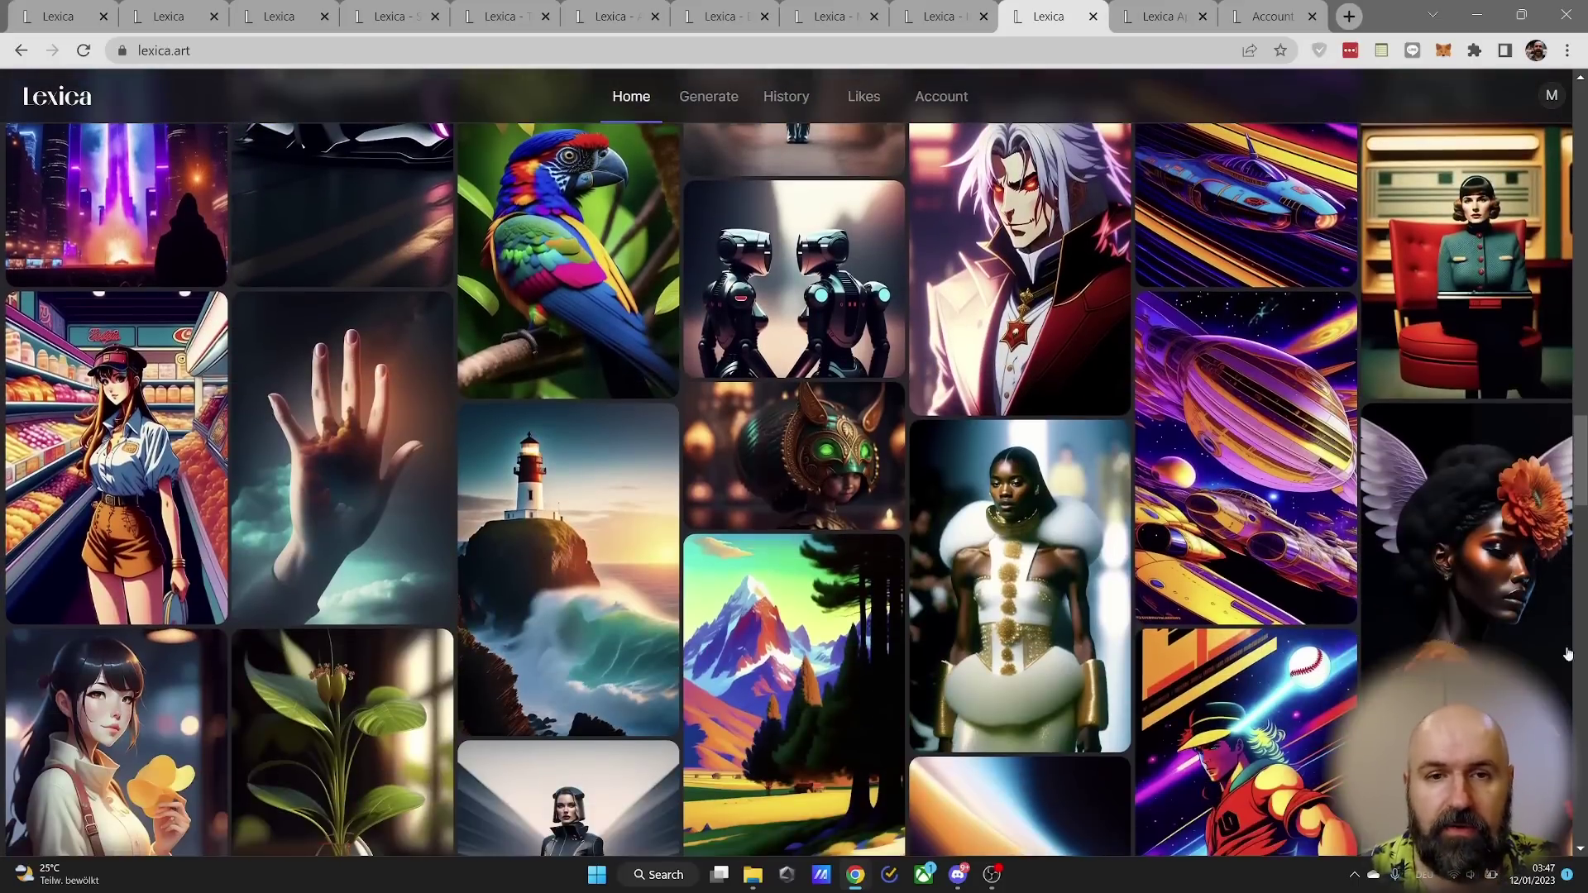
left_click(173, 516)
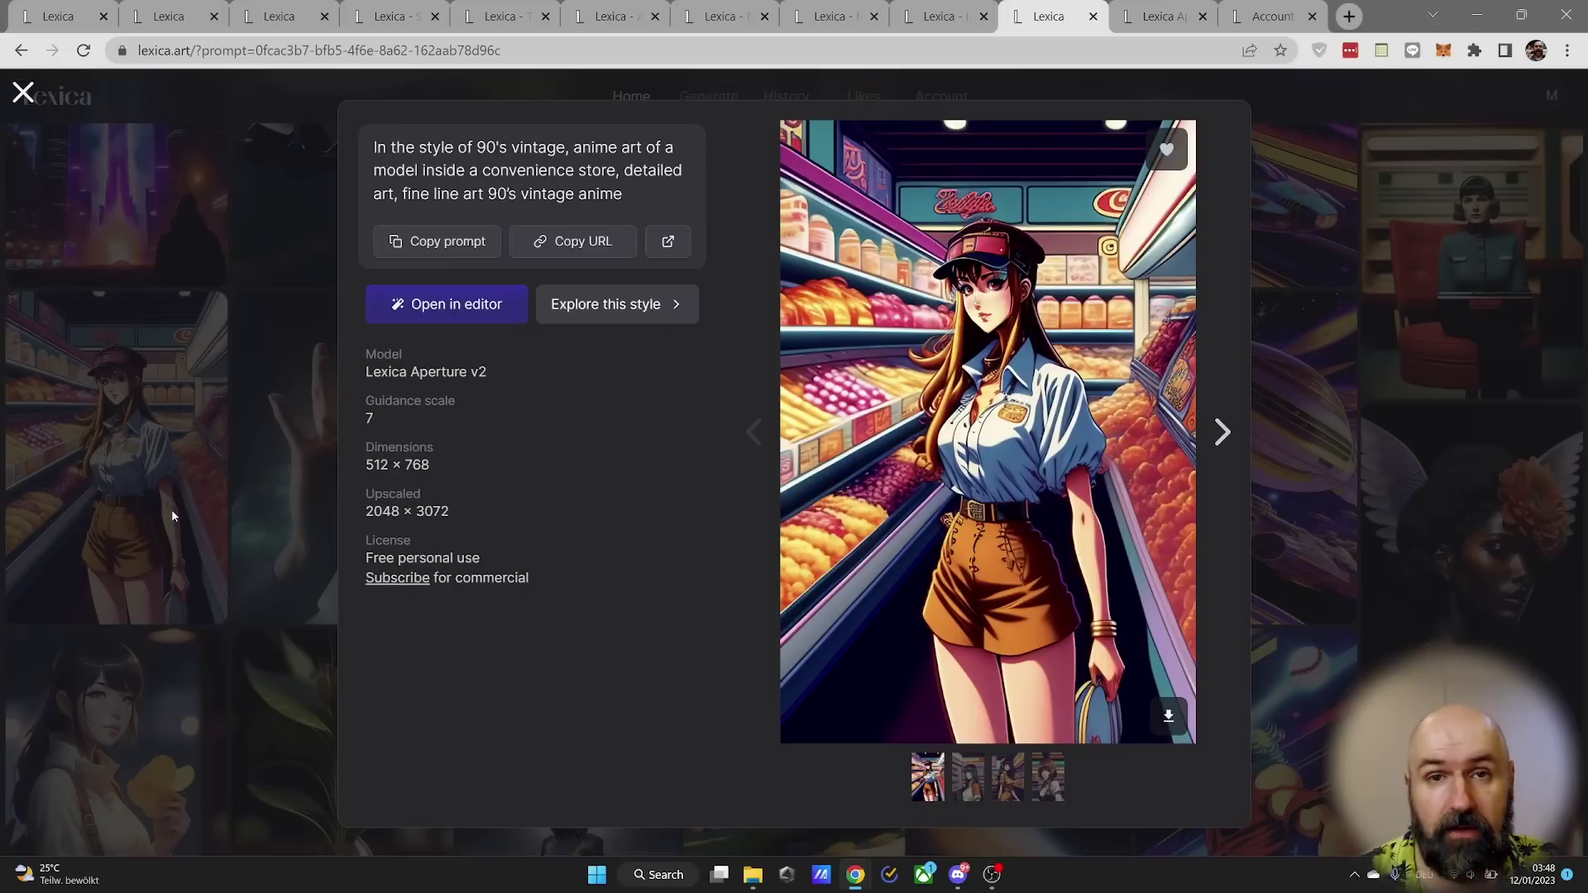
Step: Close the image details to return to the Lexica gallery
left_click(177, 518)
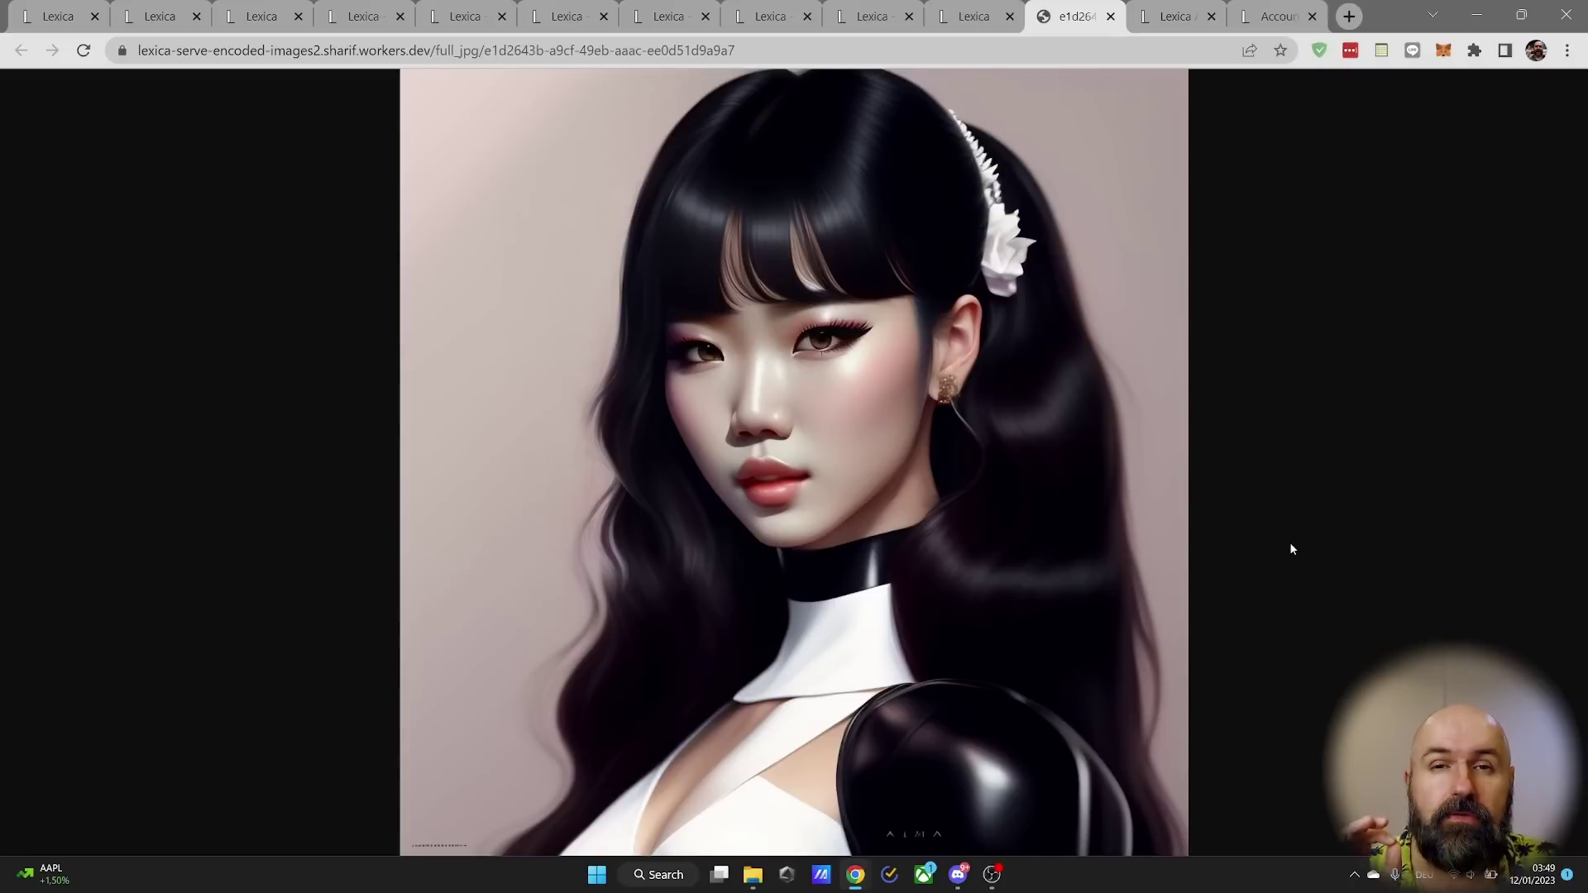
Step: Zoom the full-size black-haired woman portrait to its actual size
left_click(963, 464)
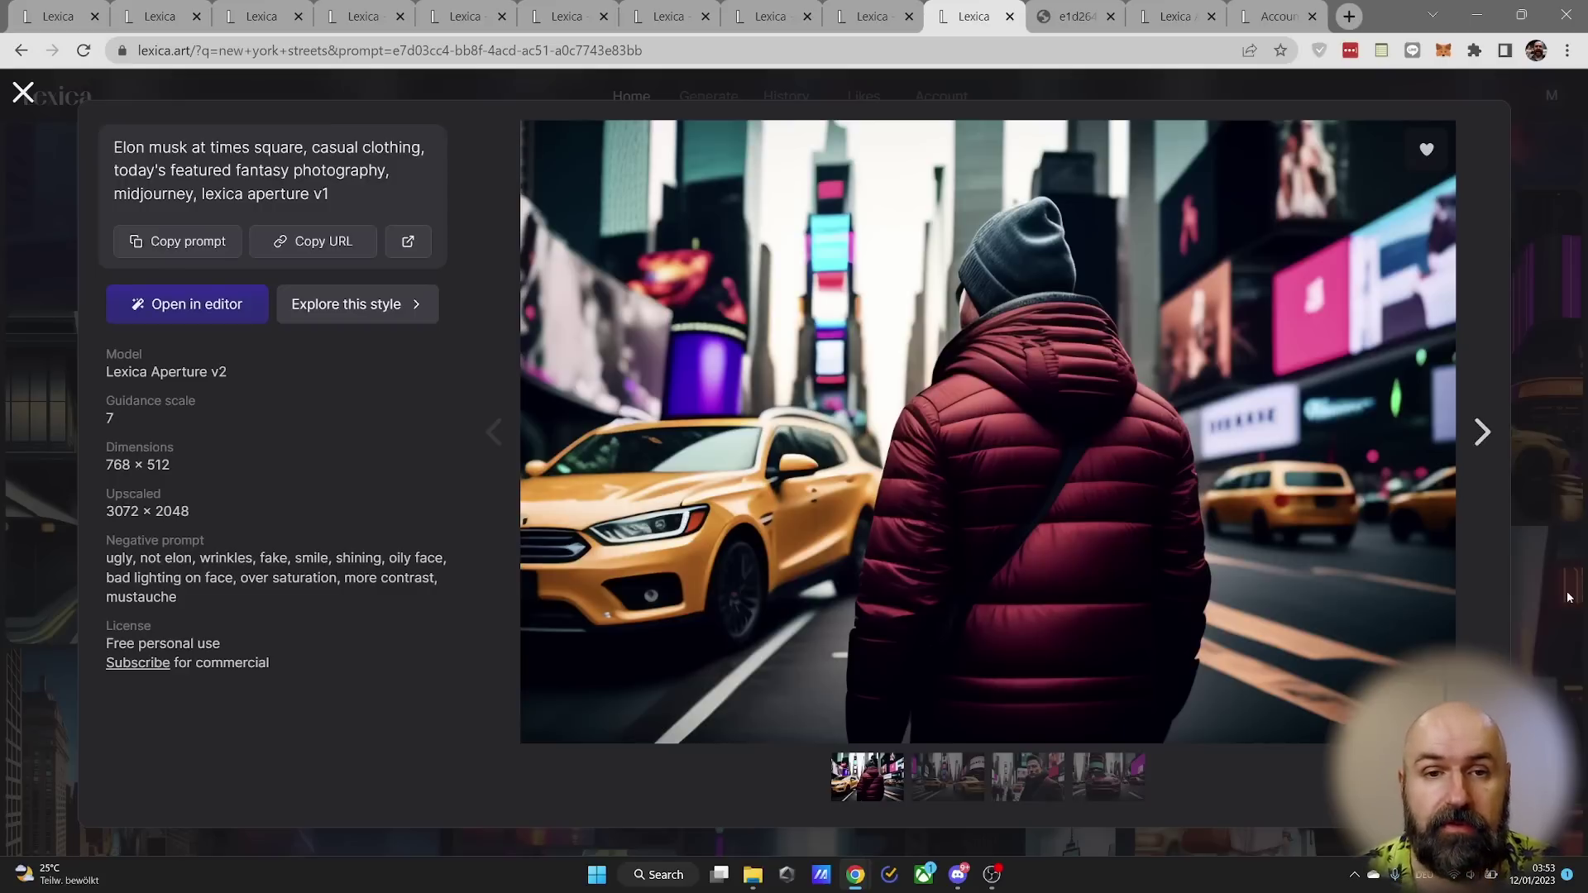
Step: Close the Times Square image details and go back from the 'new york streets' results
left_click(1568, 597)
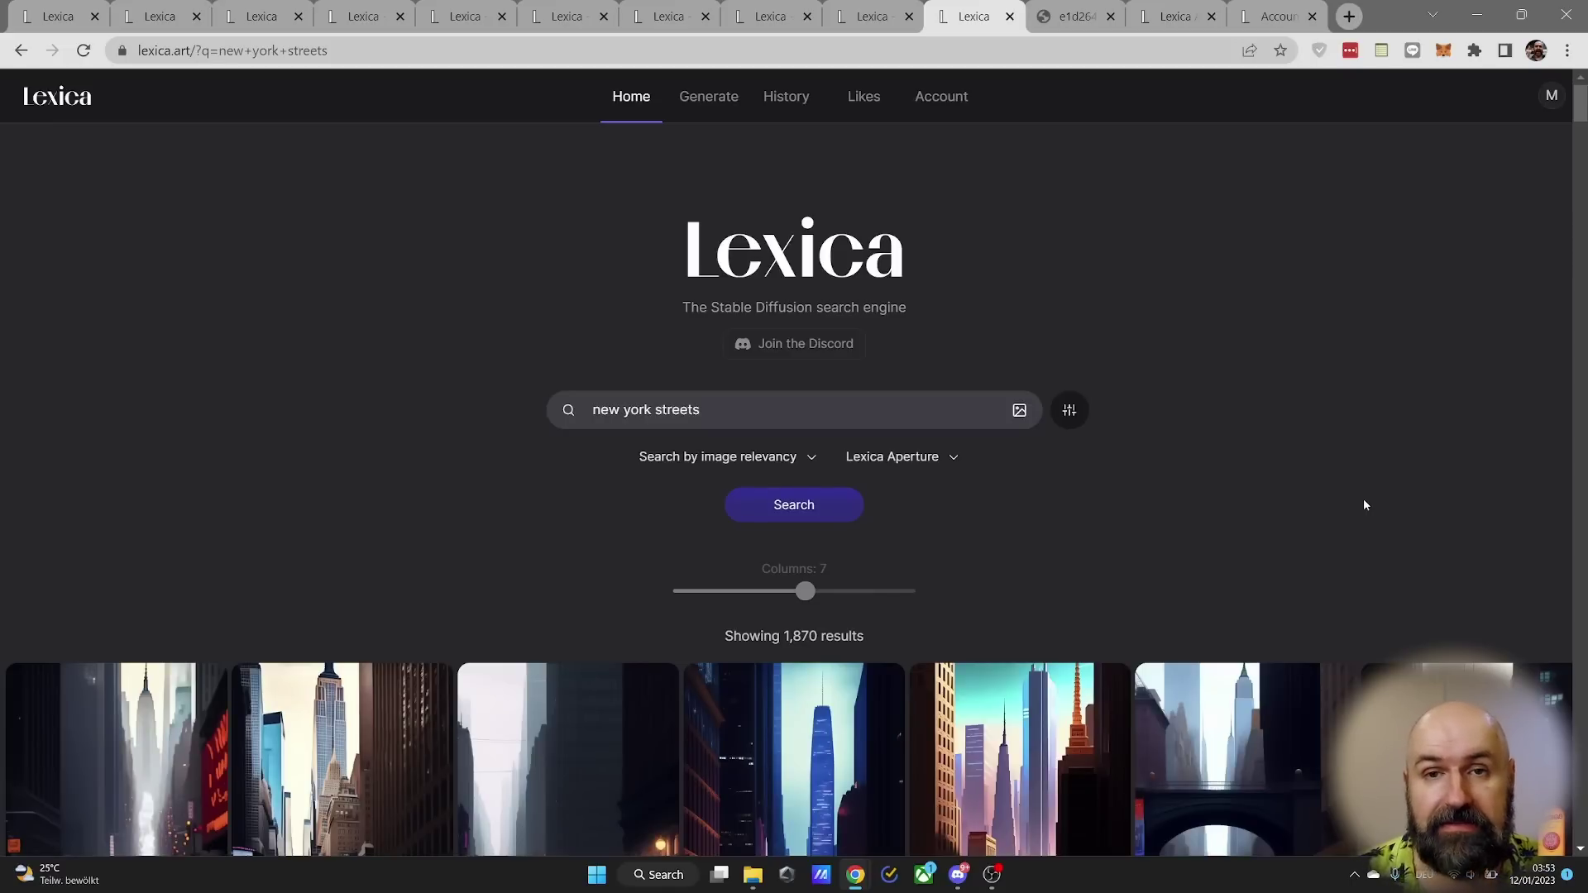
key("alt+Left")
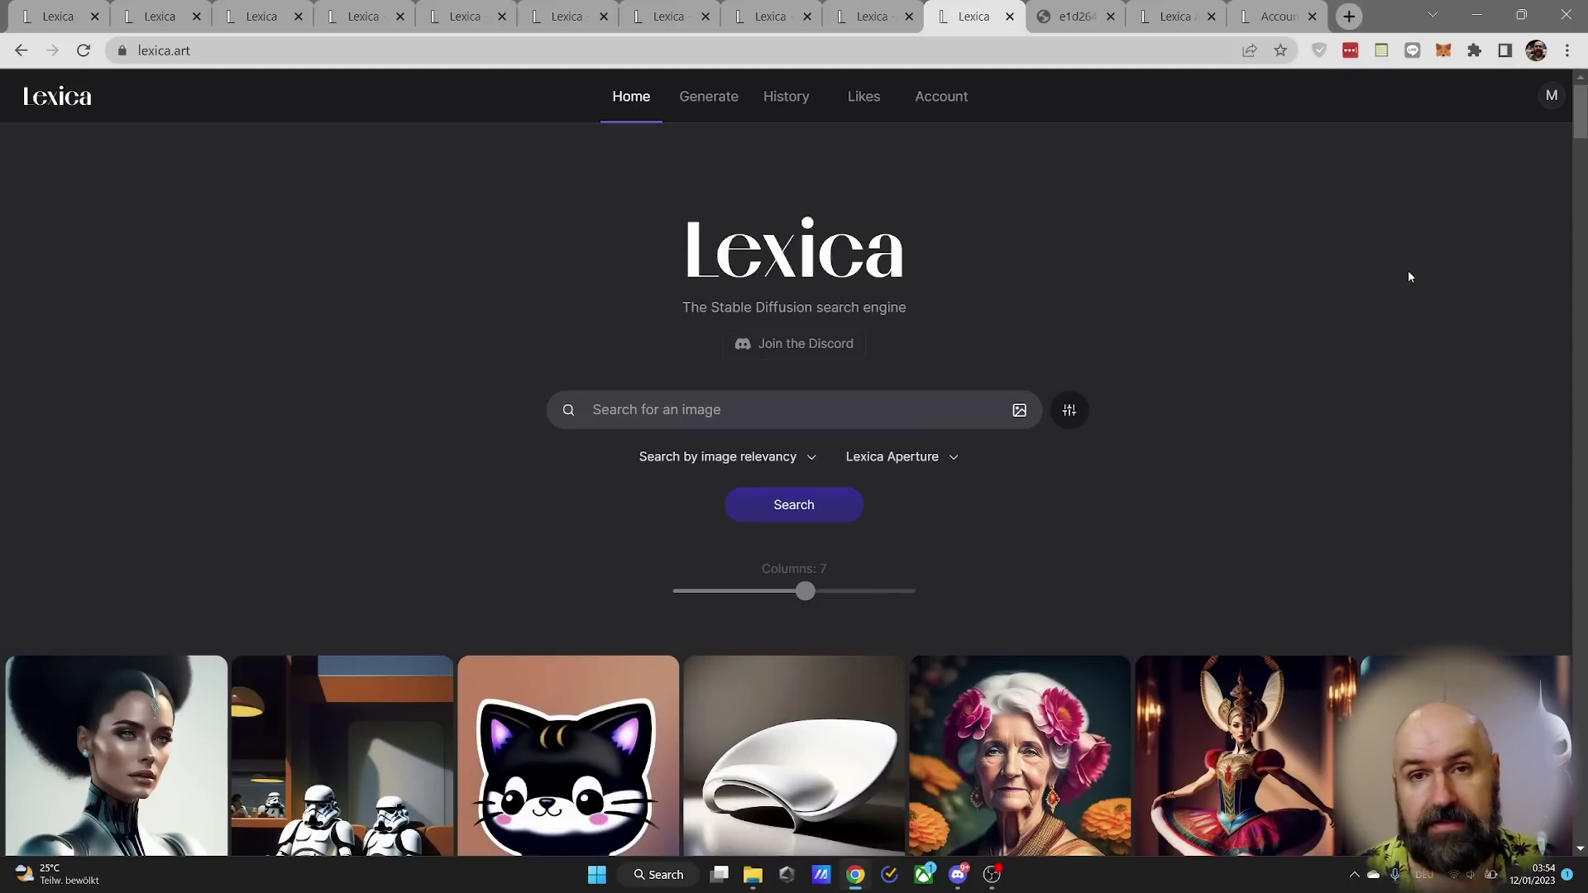
scroll(1583, 655, "down", 15)
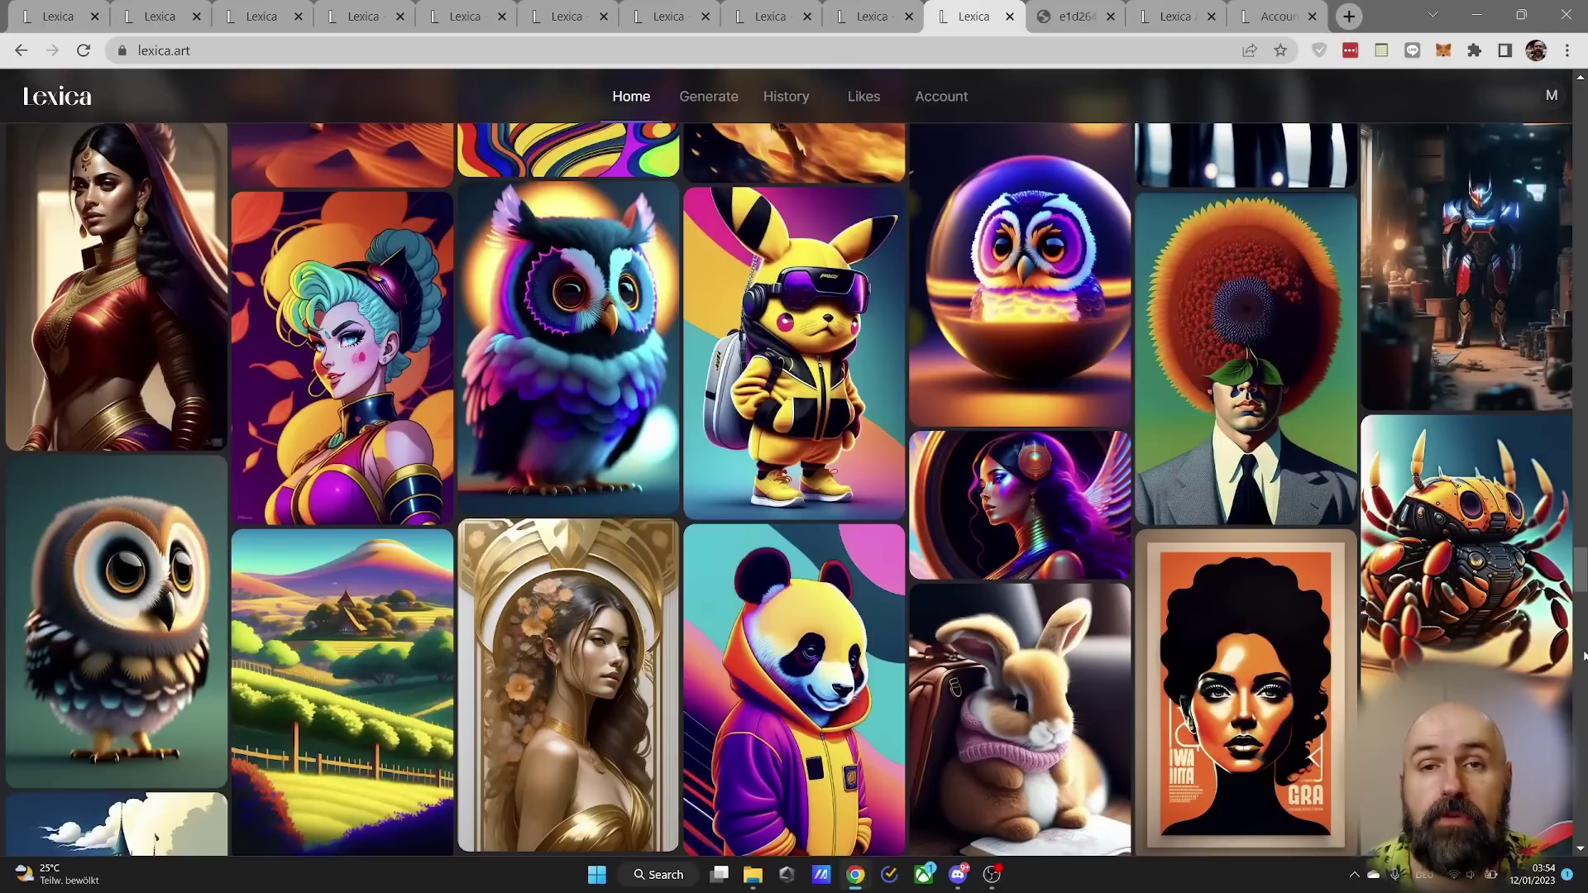